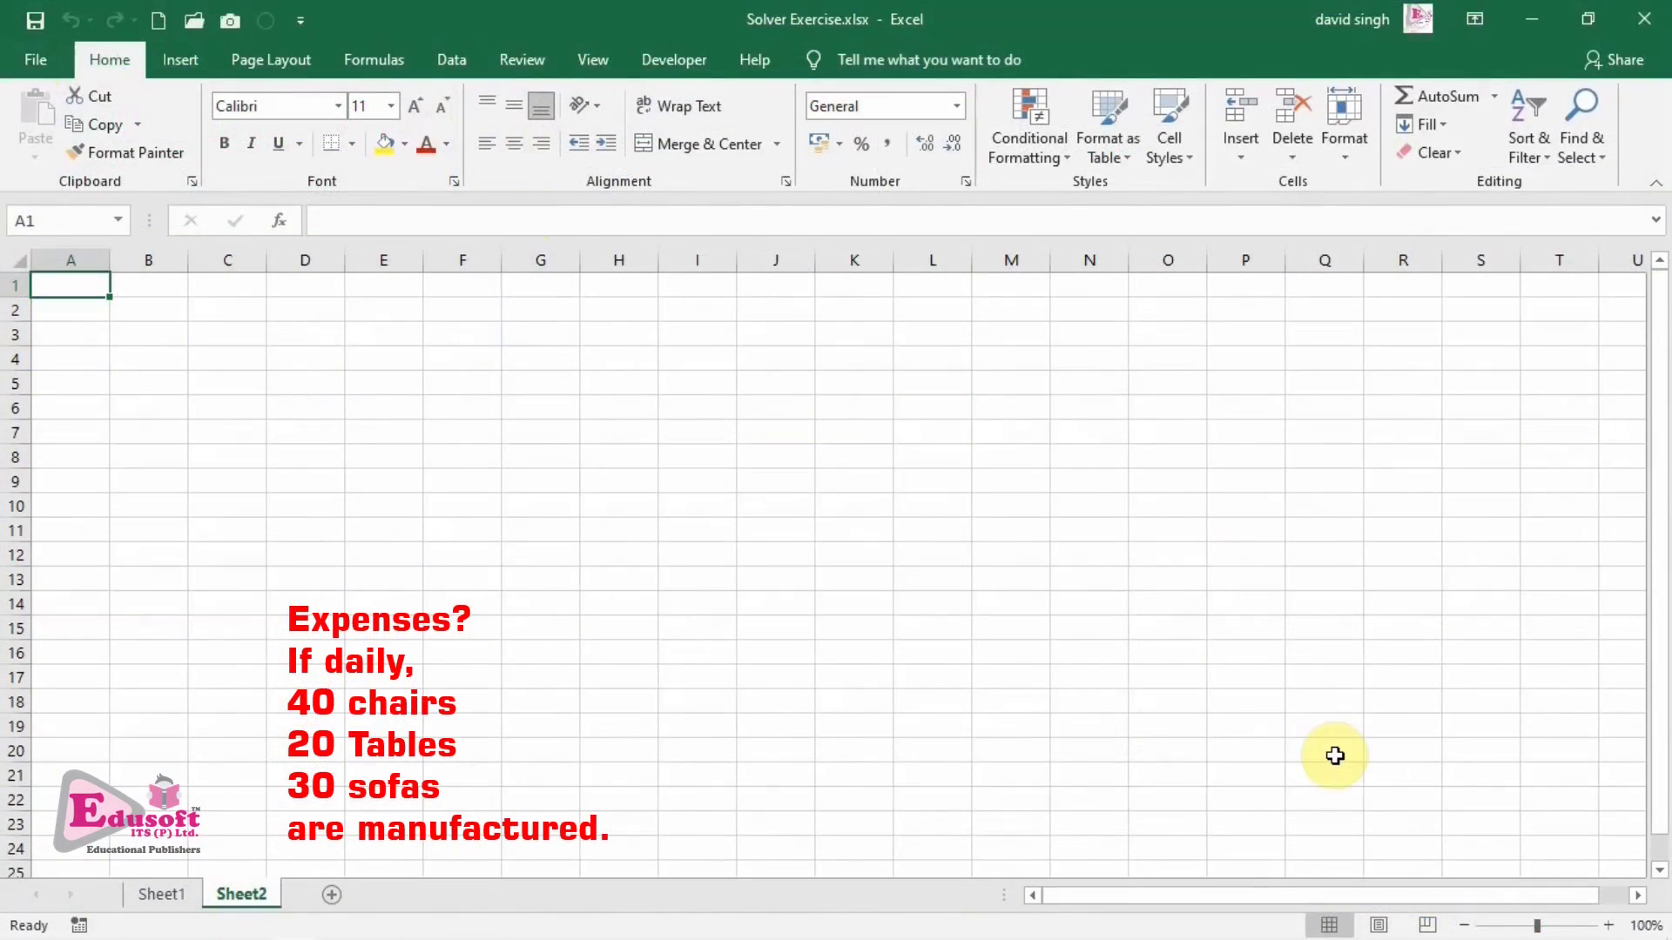
Open Solver for Sheet1's production table, already set to minimise expense in D5.
{"action": "left_click", "coordinate": [165, 897]}
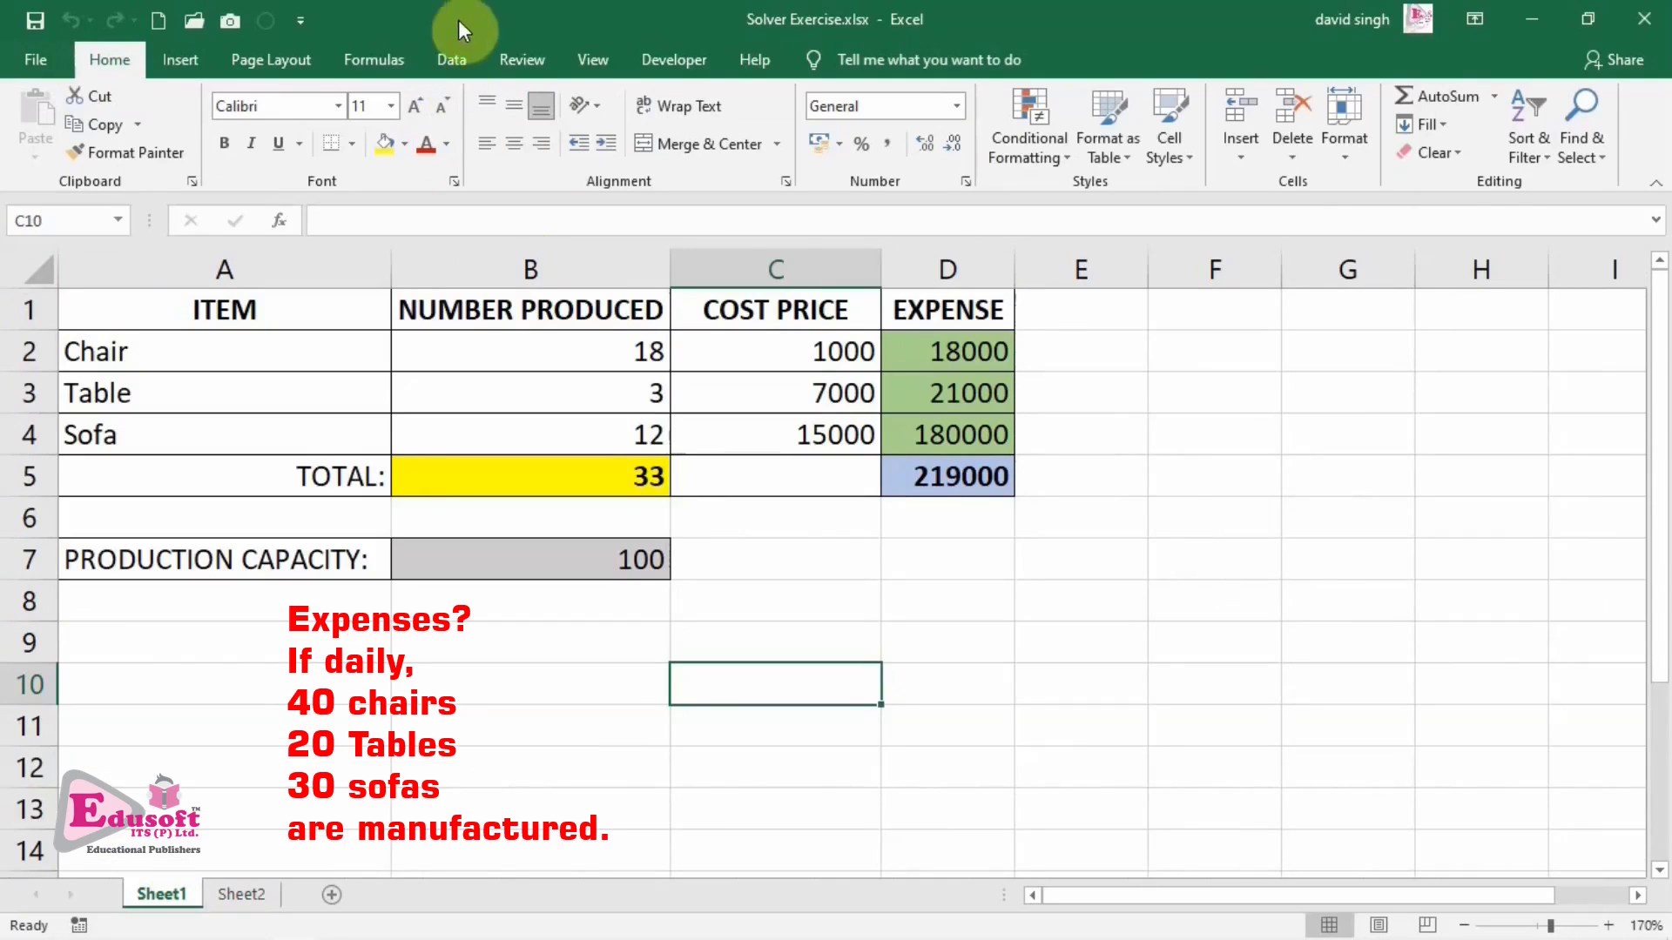
{"action": "left_click", "coordinate": [455, 59]}
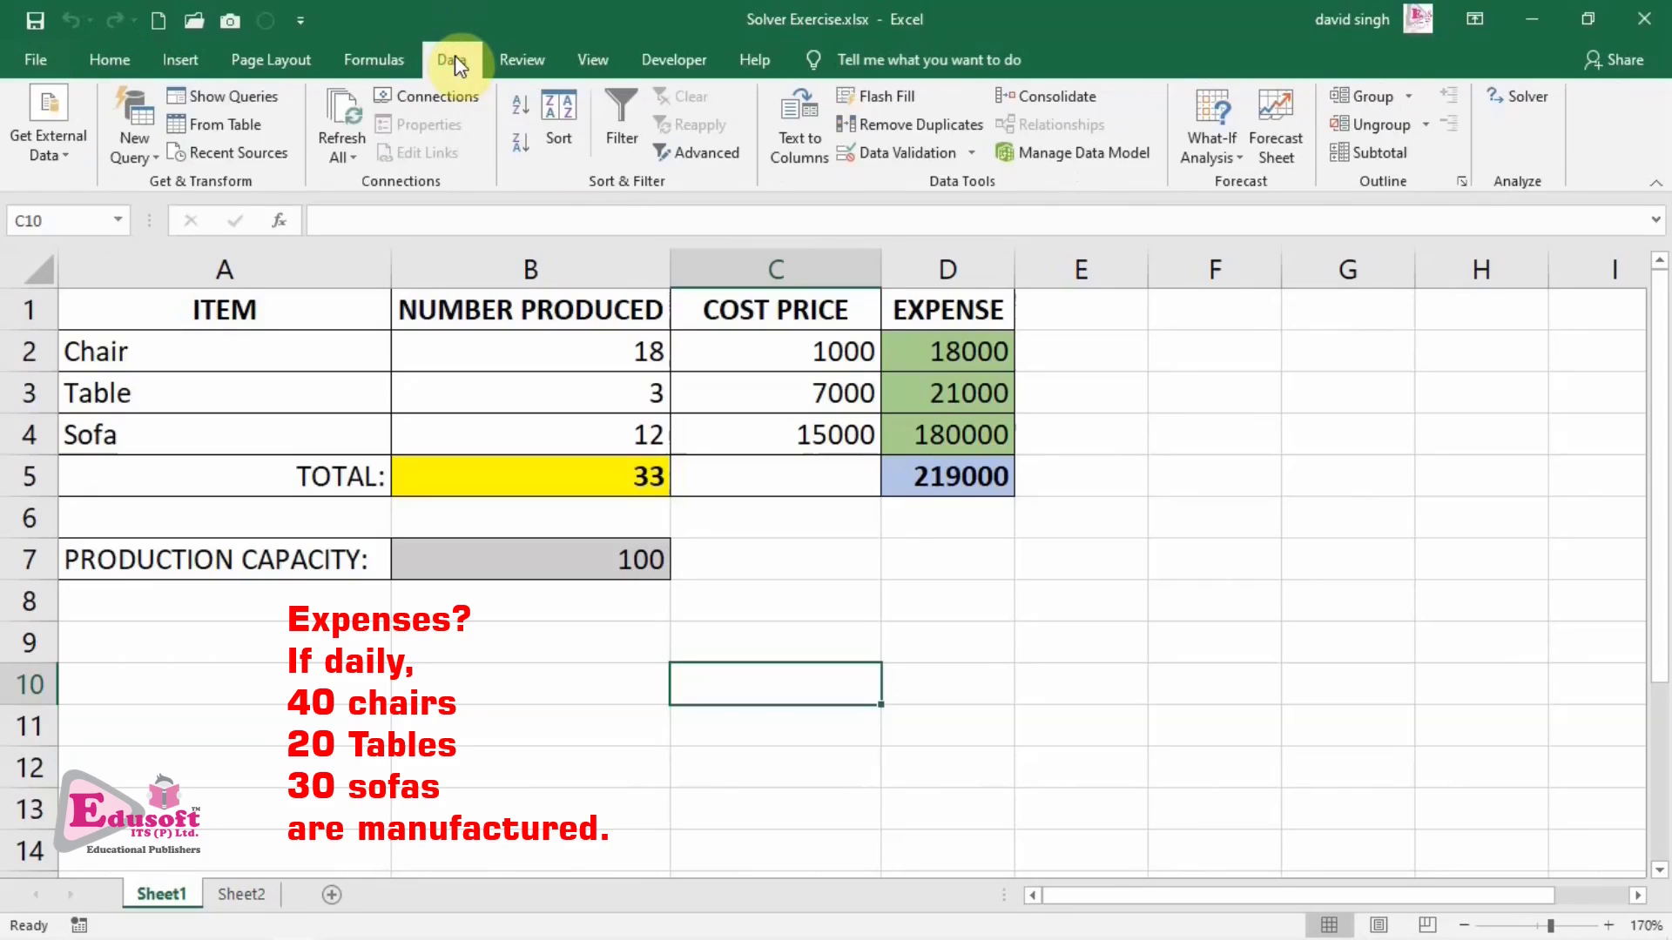
{"action": "left_click", "coordinate": [1535, 100]}
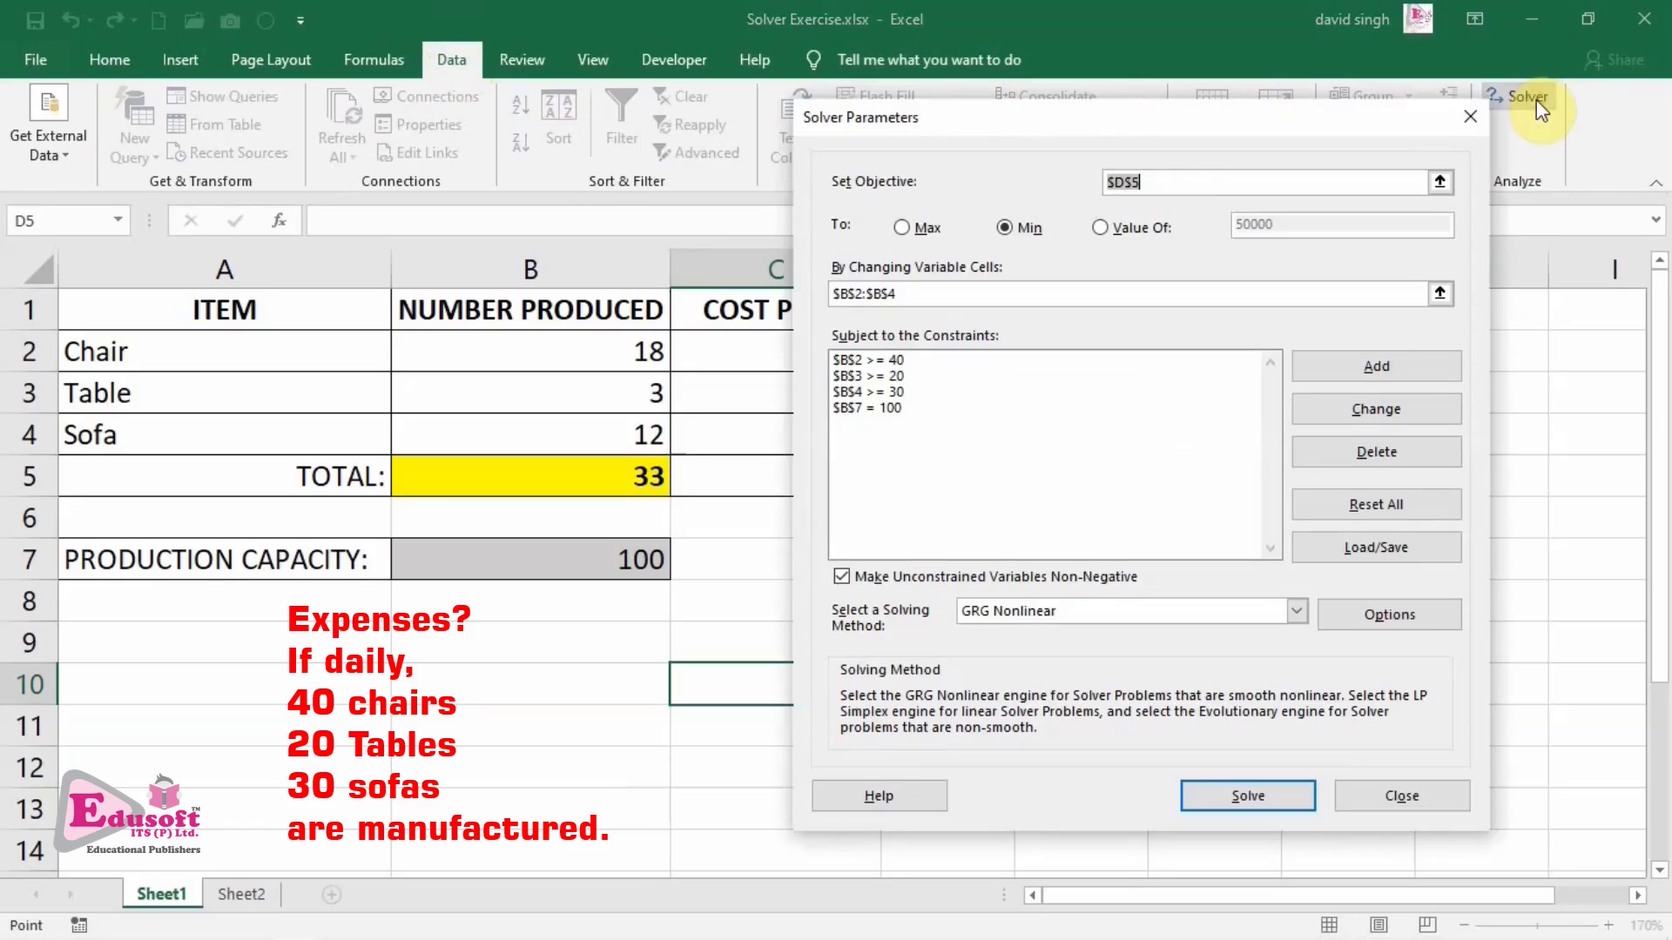
Move the Solver Parameters dialog aside to review its objective and constraints.
{"action": "mouse_move", "coordinate": [1120, 129]}
{"action": "left_mouse_down"}
{"action": "mouse_move", "coordinate": [992, 148]}
{"action": "mouse_move", "coordinate": [758, 123]}
{"action": "mouse_move", "coordinate": [978, 138]}
{"action": "mouse_move", "coordinate": [1090, 109]}
{"action": "mouse_move", "coordinate": [1125, 127]}
{"action": "left_mouse_up"}
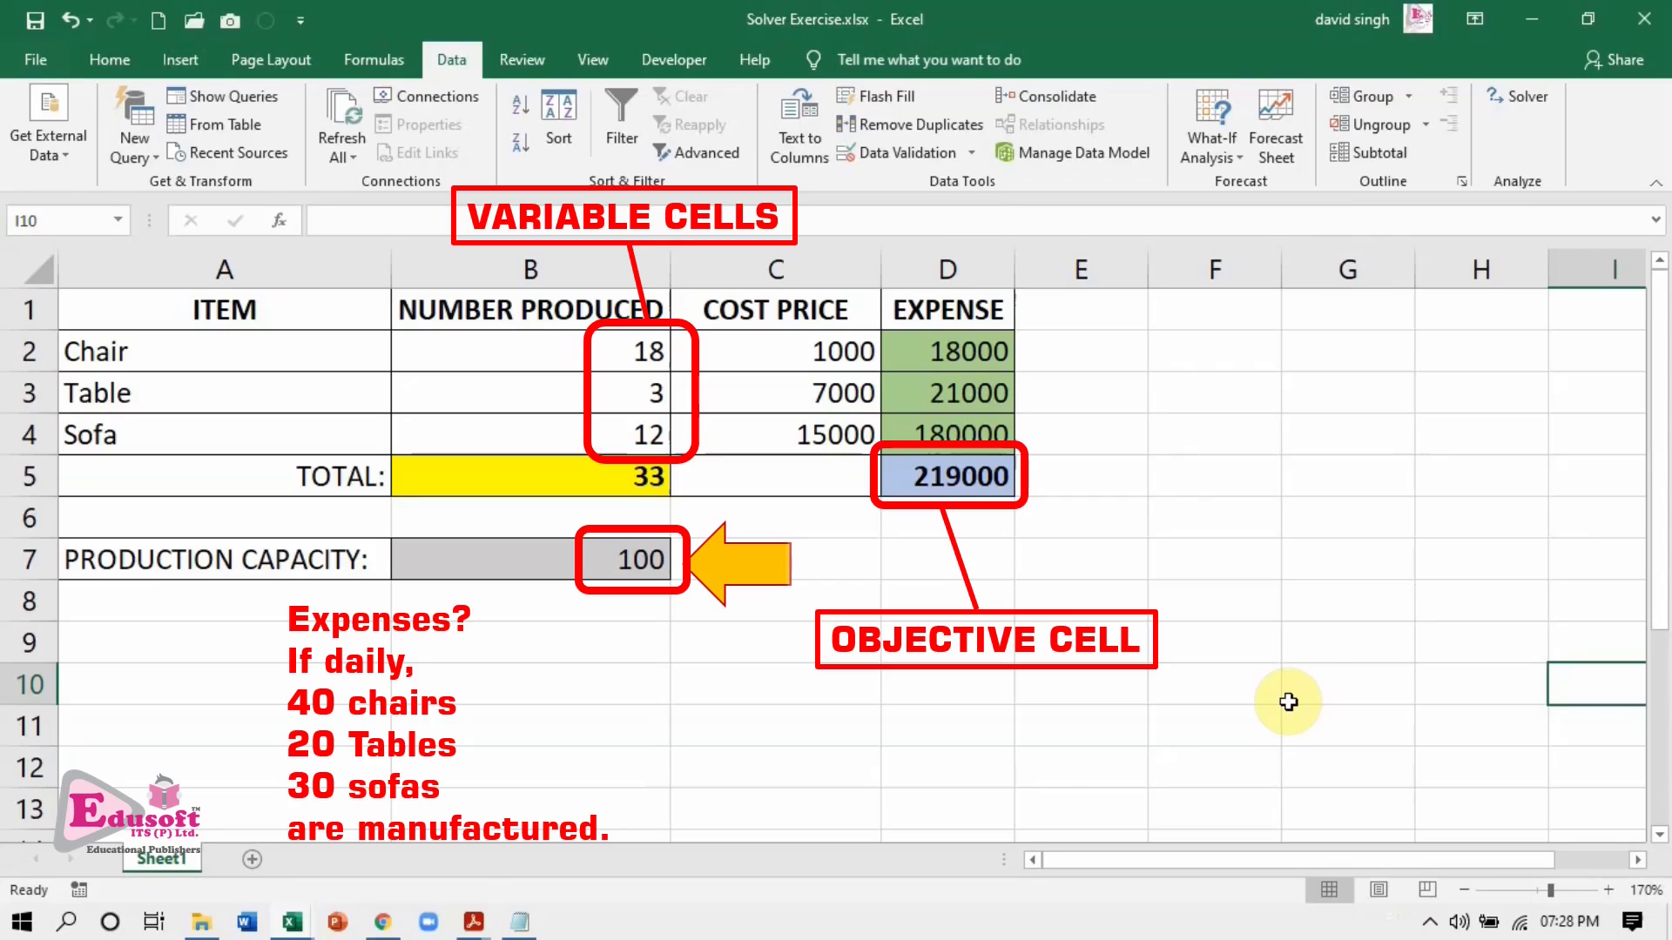
Reopen a blank Solver Parameters dialog from the Data tab's Analyze group.
{"action": "left_click", "coordinate": [110, 52]}
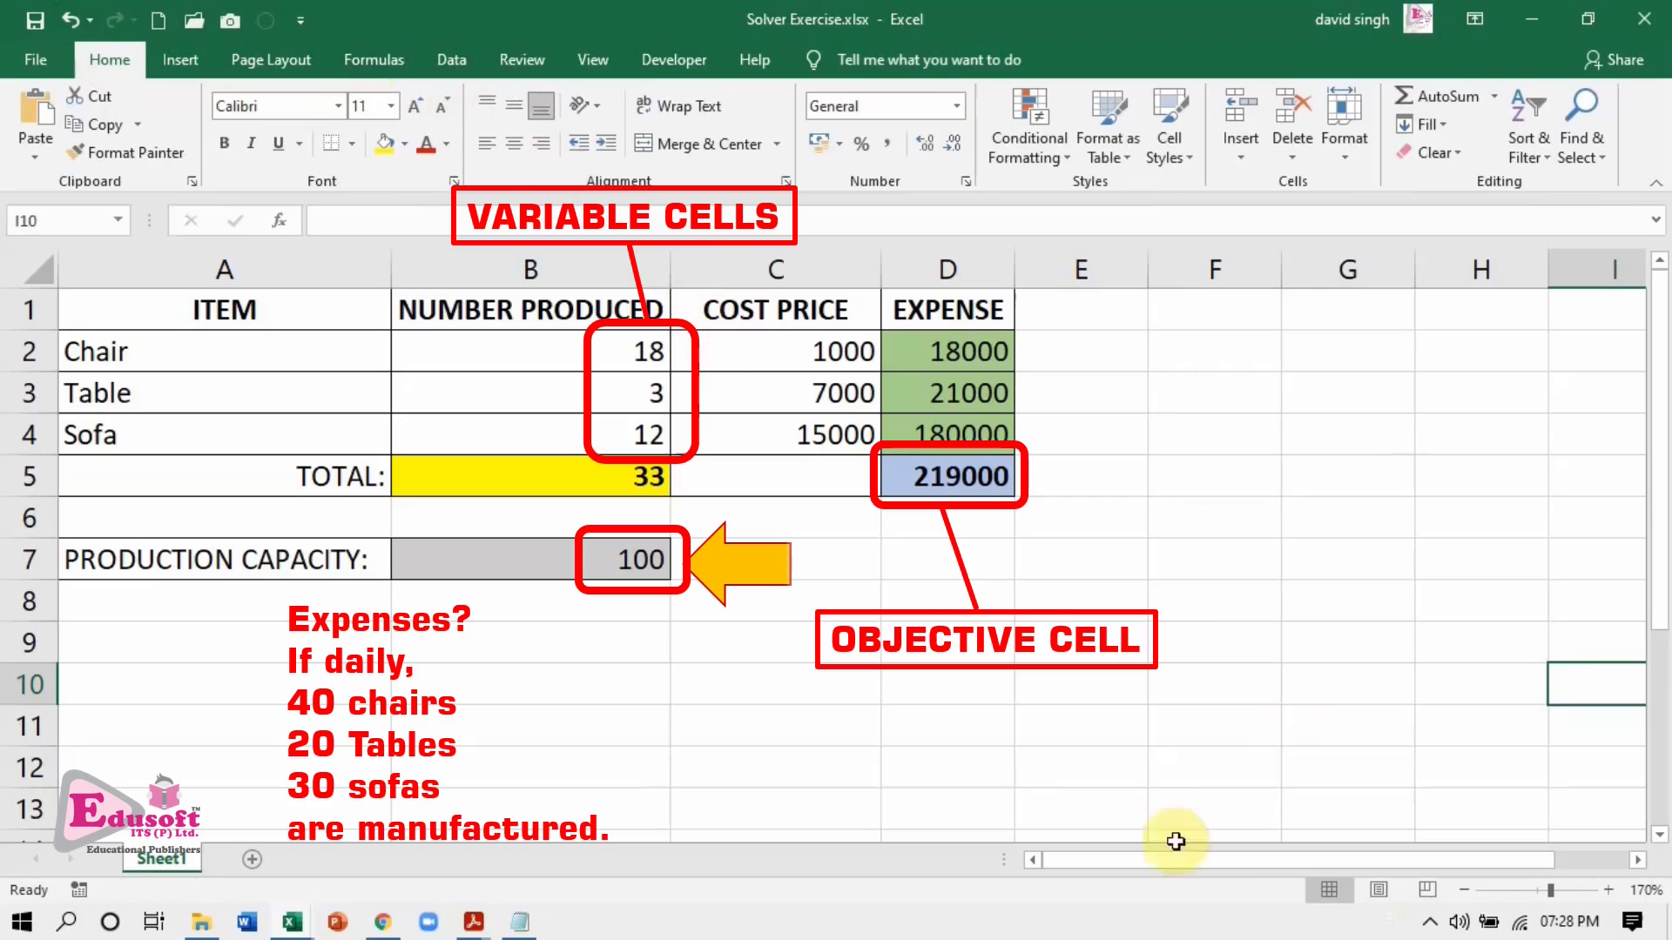
{"action": "left_click", "coordinate": [451, 60]}
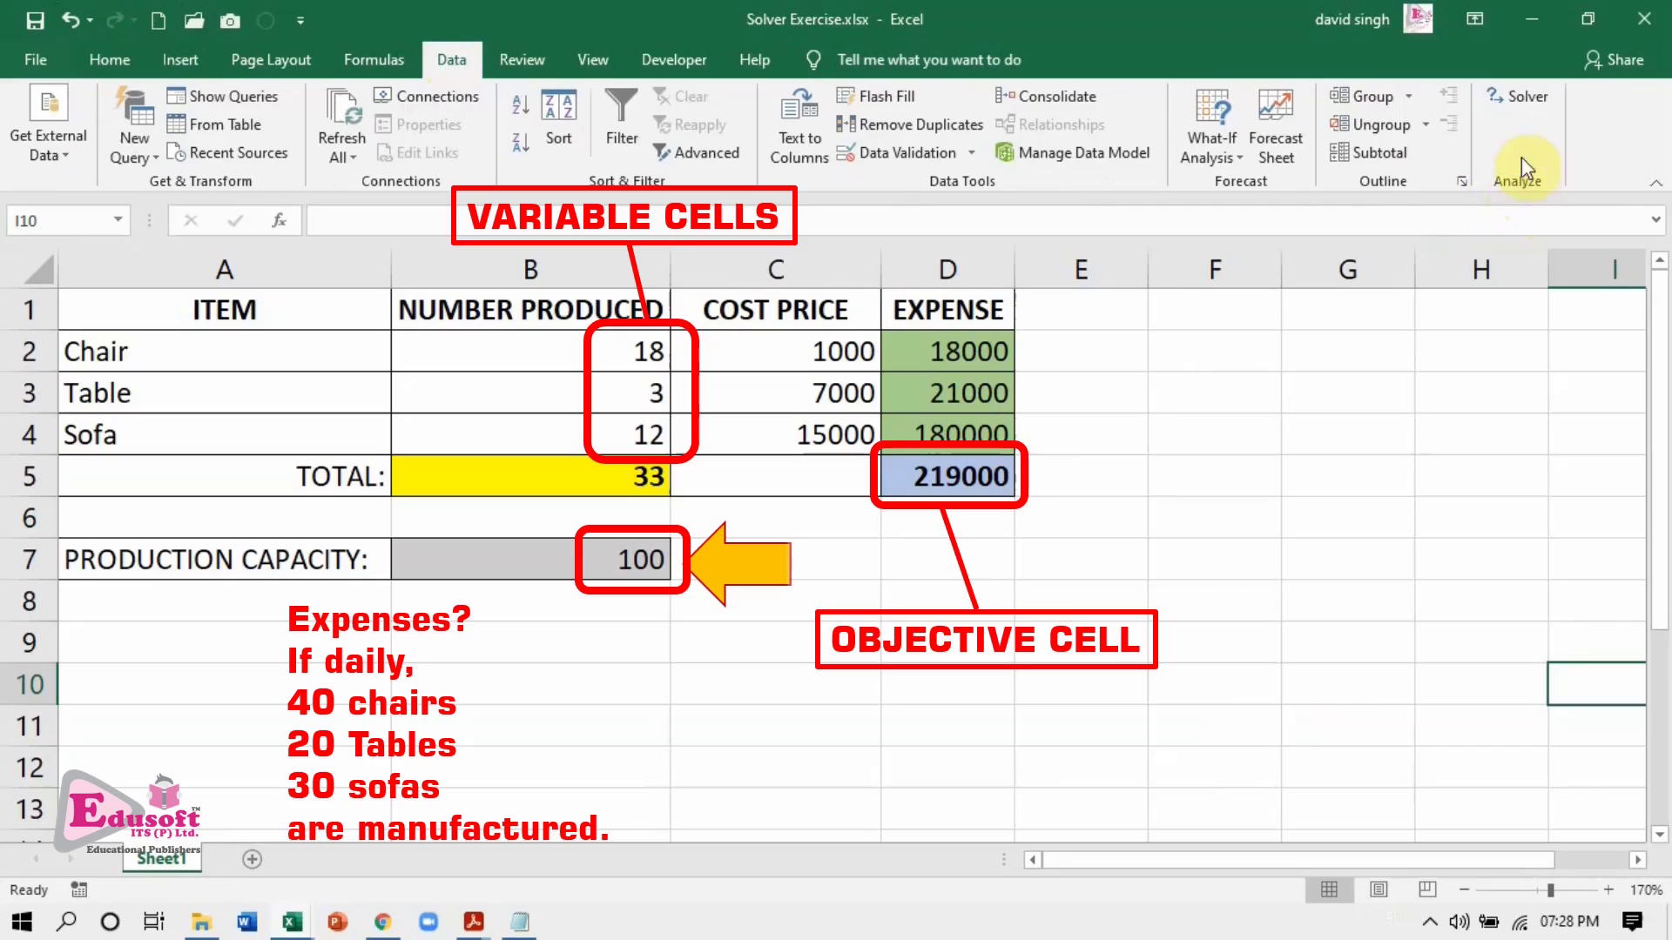
{"action": "left_click", "coordinate": [1517, 106]}
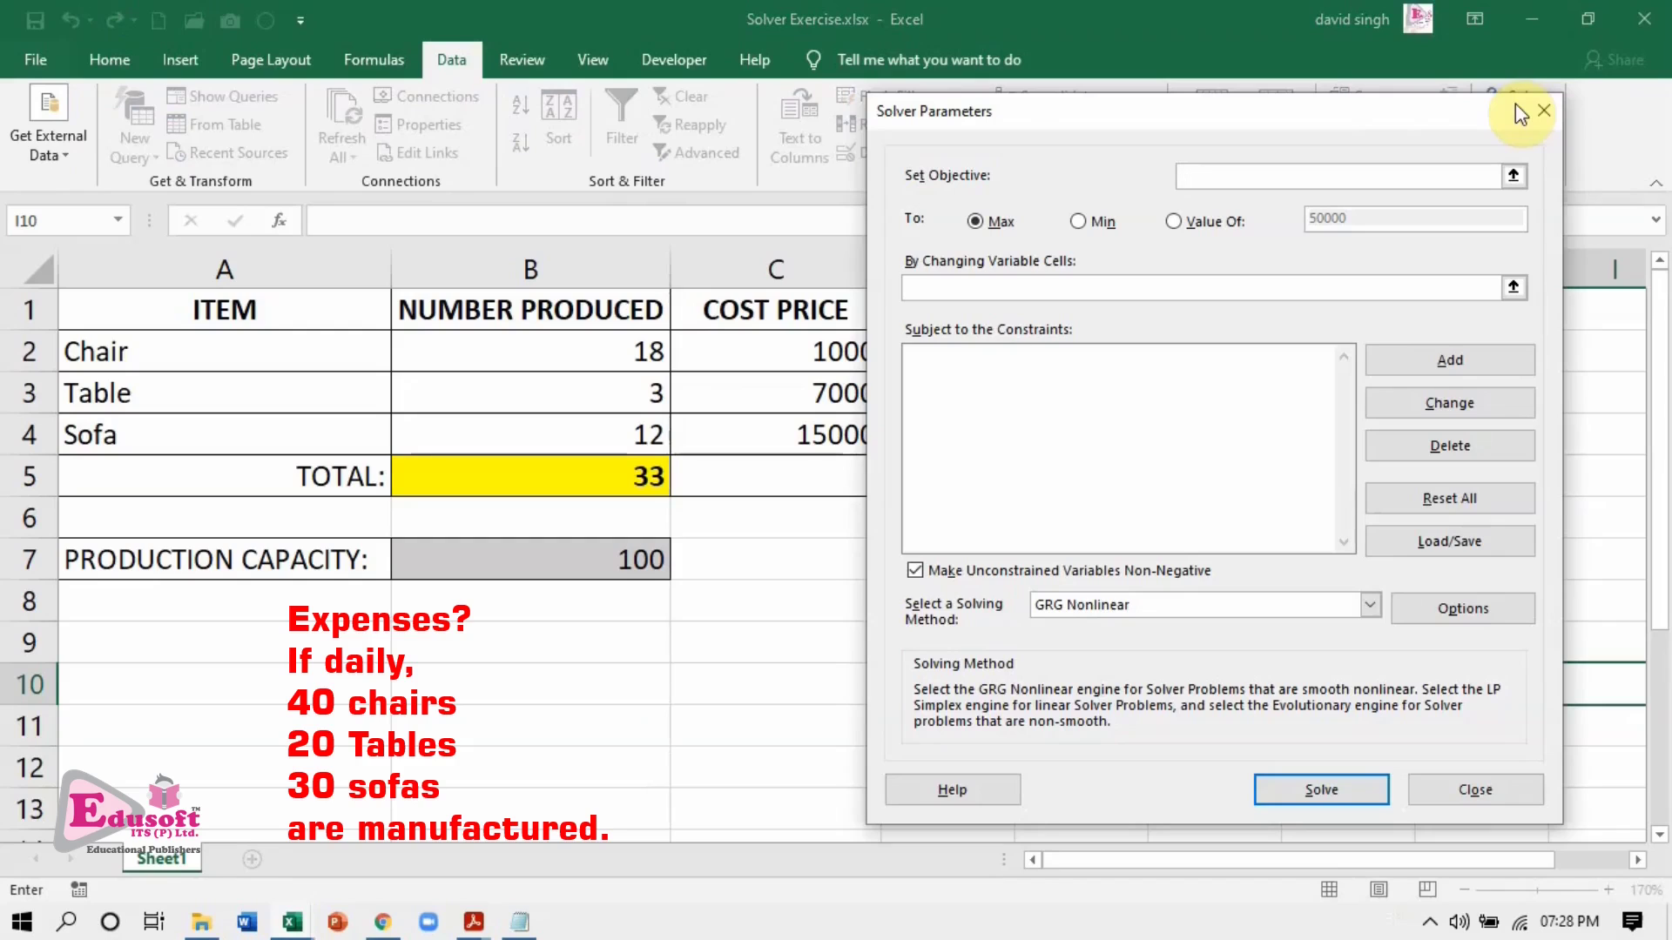
Set the Solver objective to $D$5 total expense and switch it to Min.
{"action": "left_click", "coordinate": [1298, 122]}
{"action": "mouse_move", "coordinate": [1297, 122]}
{"action": "left_mouse_down"}
{"action": "mouse_move", "coordinate": [1369, 185]}
{"action": "mouse_move", "coordinate": [1393, 150]}
{"action": "mouse_move", "coordinate": [1424, 146]}
{"action": "mouse_move", "coordinate": [1288, 137]}
{"action": "left_mouse_up"}
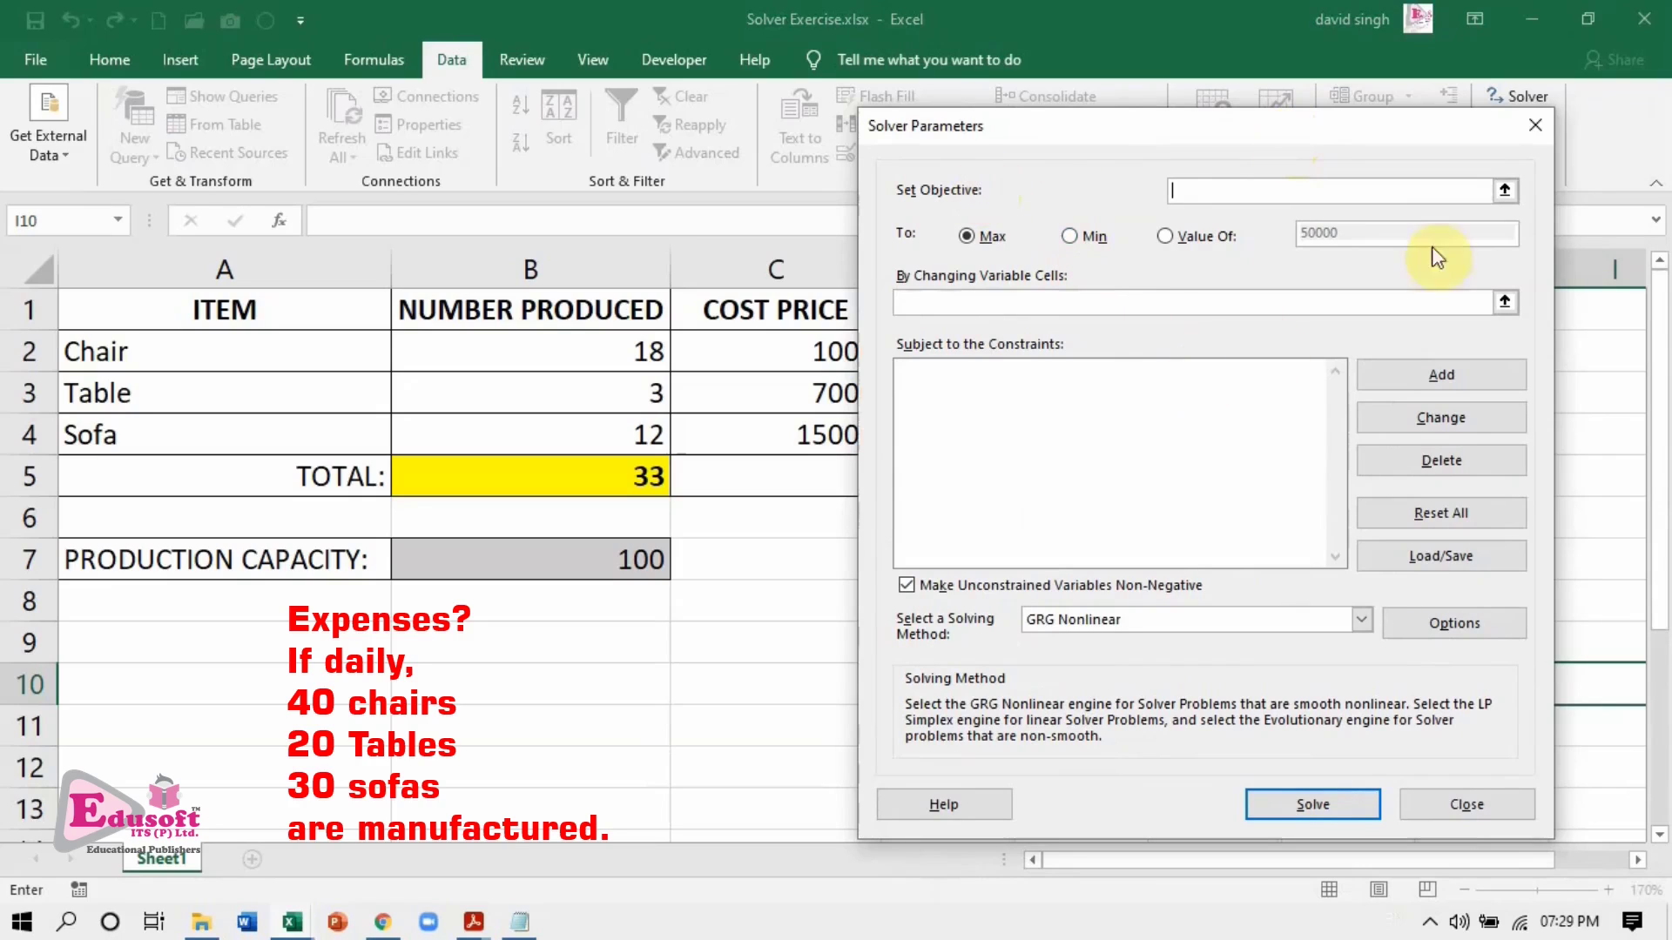
{"action": "left_click", "coordinate": [1505, 191]}
{"action": "left_click", "coordinate": [940, 476]}
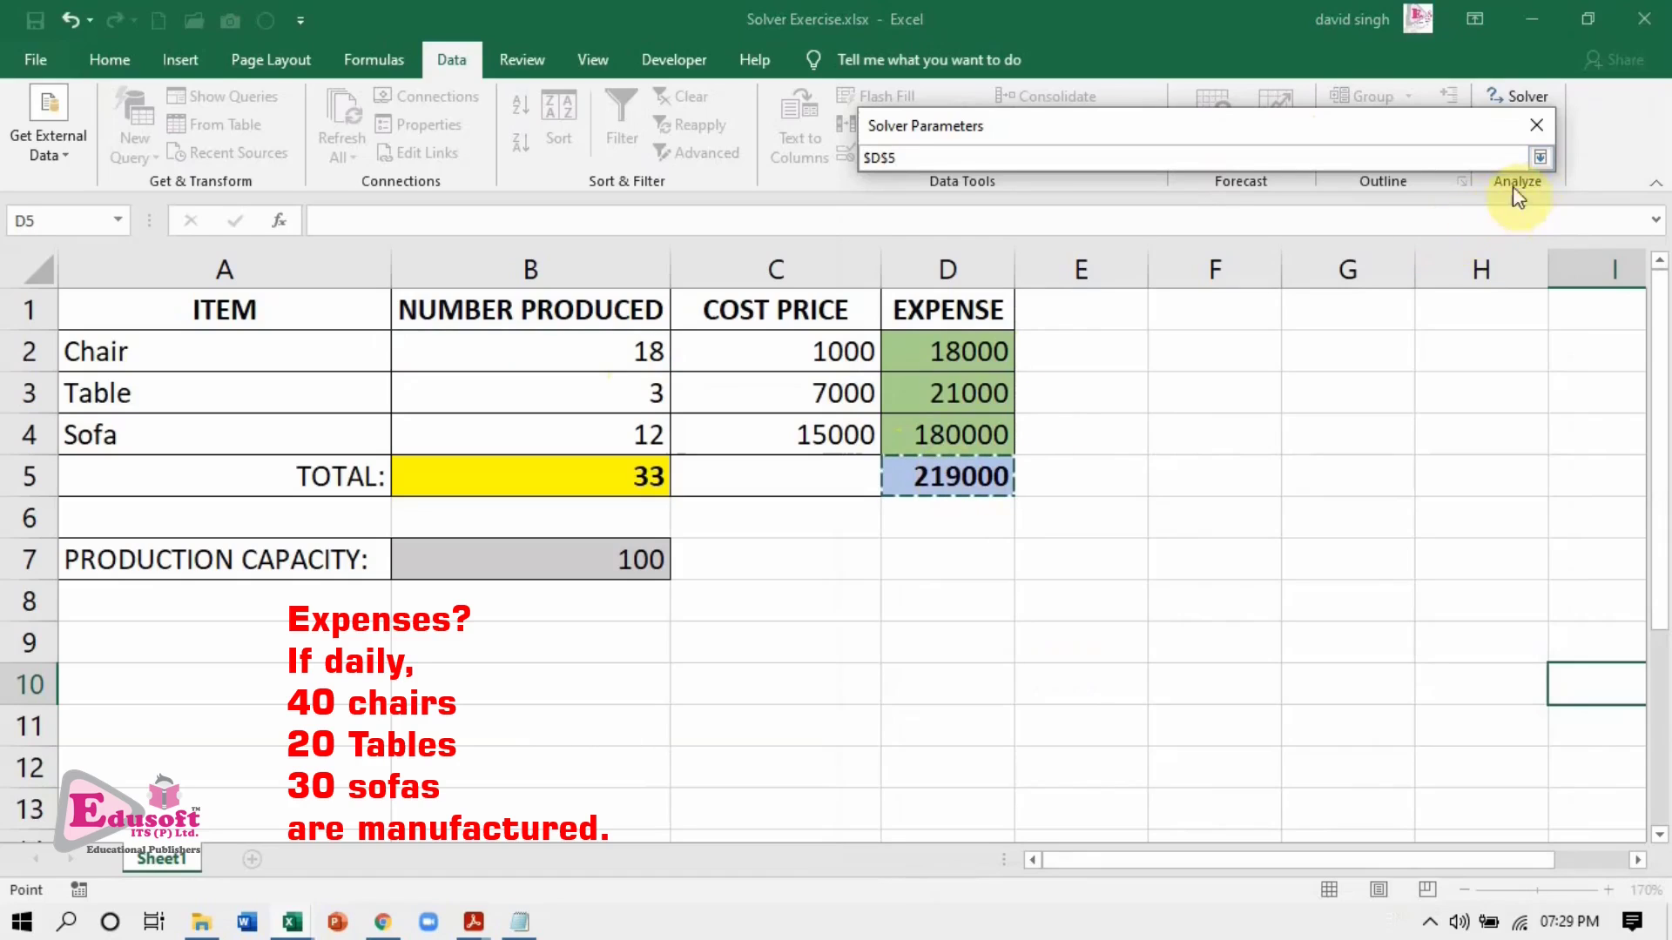
{"action": "left_click", "coordinate": [1539, 156]}
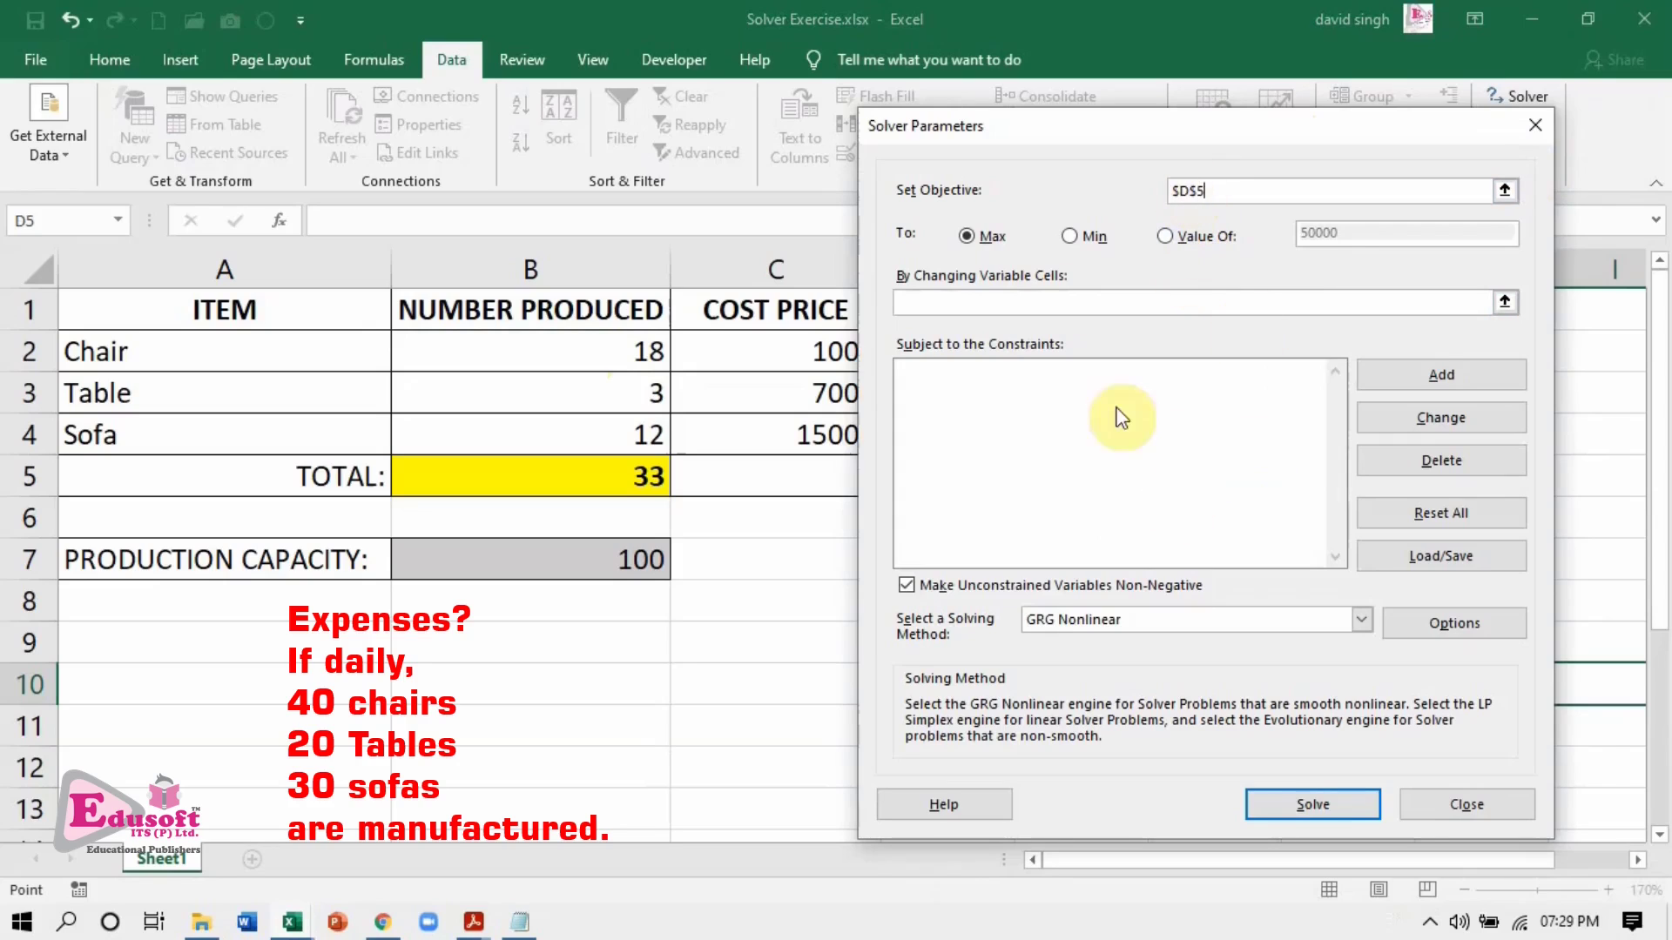
{"action": "left_click", "coordinate": [1071, 239]}
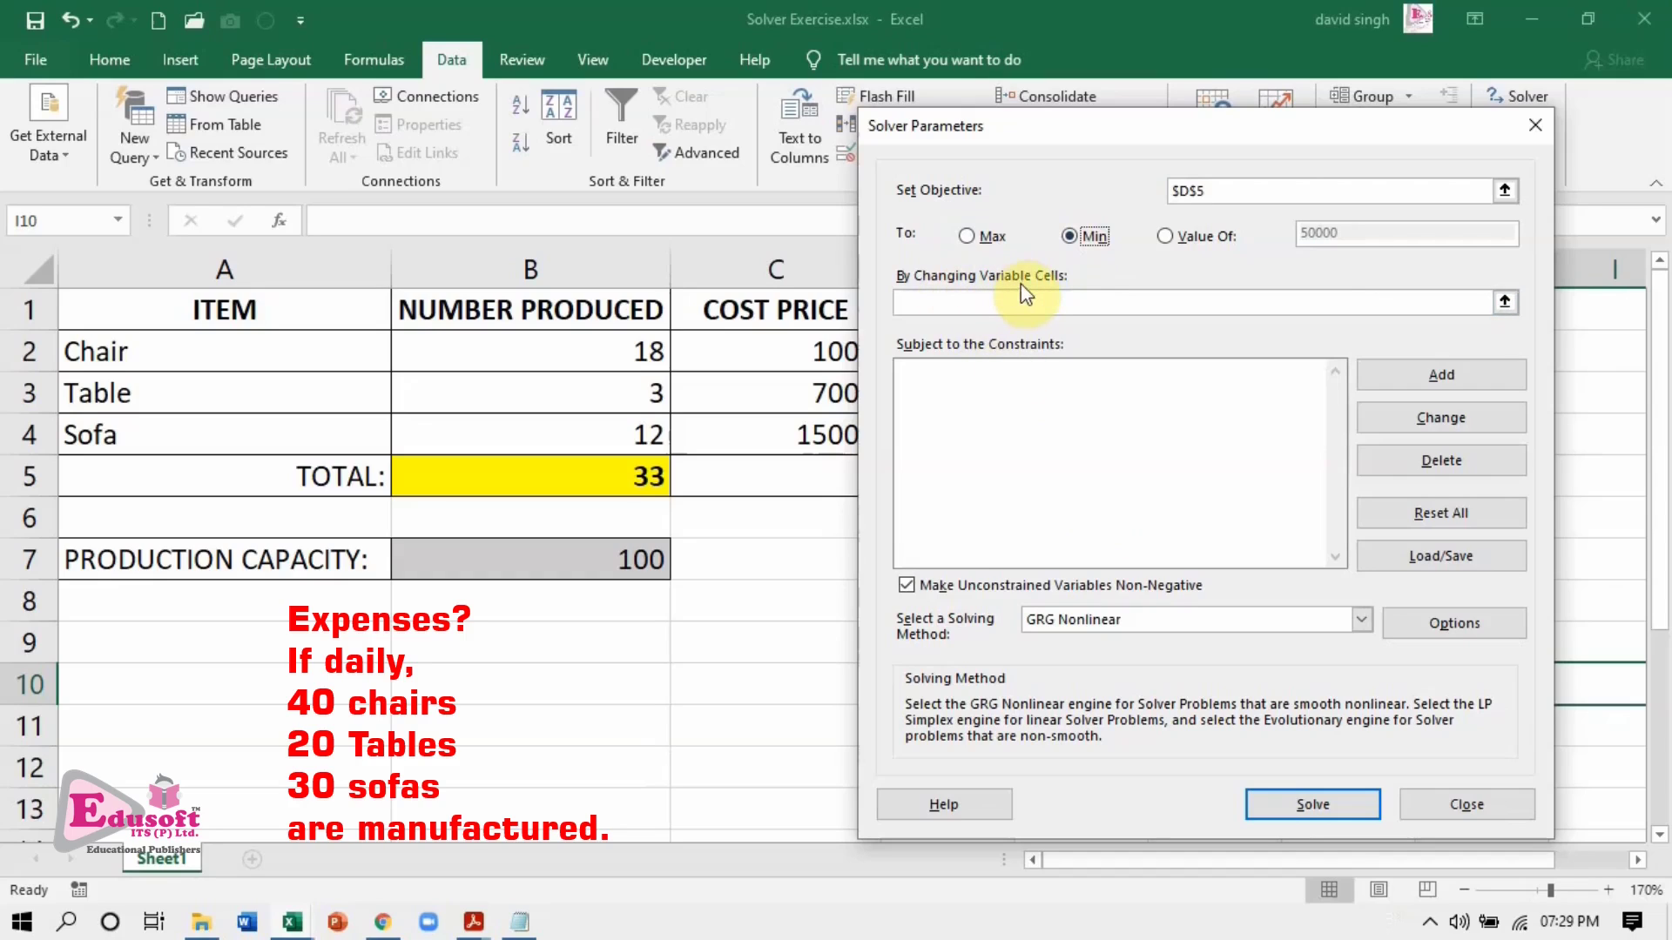
Use the chair, table and sofa quantities $B$2:$B$4 as Solver's variable cells.
{"action": "left_click", "coordinate": [1504, 305]}
{"action": "key", "text": "Return"}
{"action": "left_click", "coordinate": [1504, 305]}
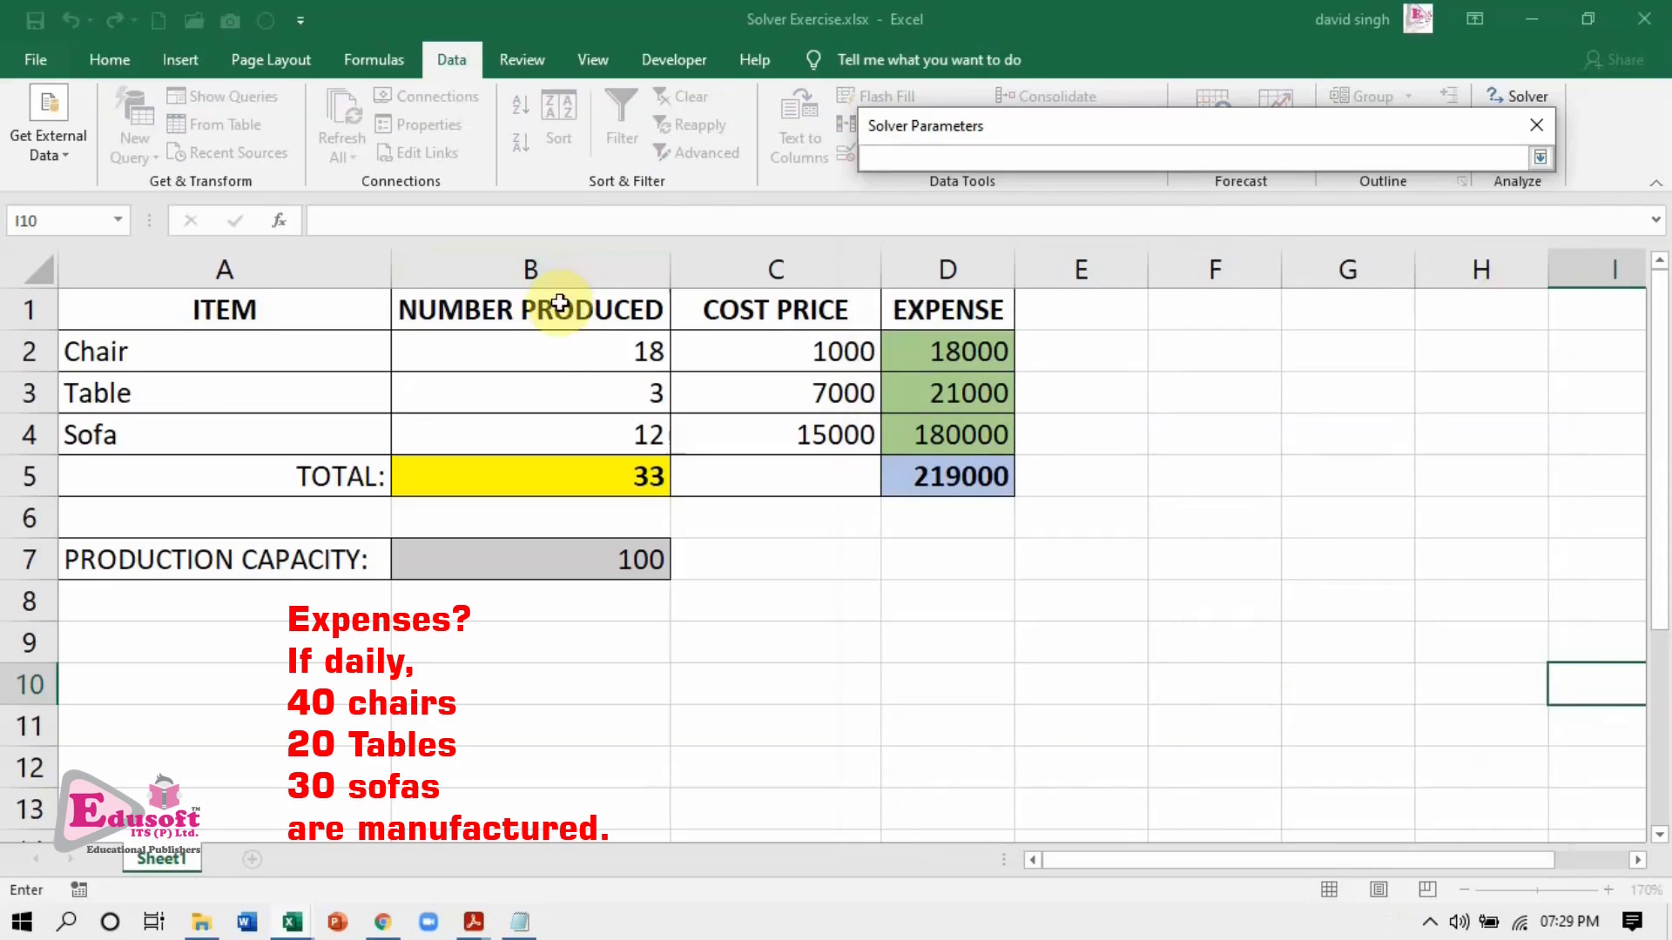
{"action": "left_click", "coordinate": [558, 336]}
{"action": "left_click_drag", "start_coordinate": [564, 374], "coordinate": [578, 420]}
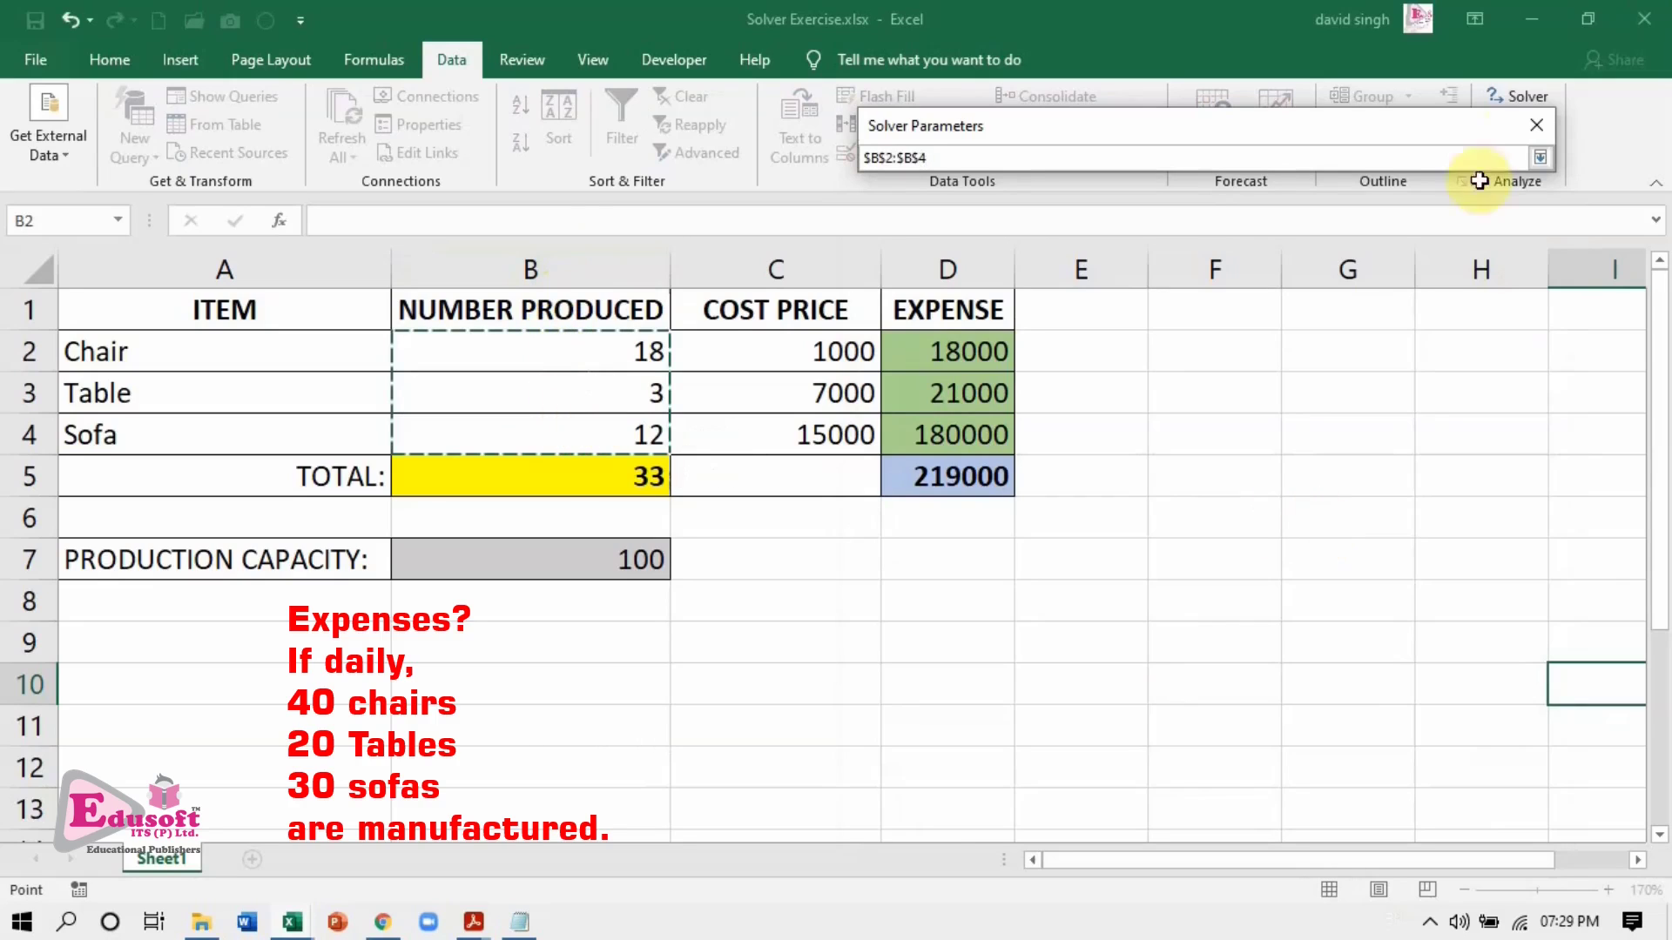
{"action": "left_click", "coordinate": [1539, 157]}
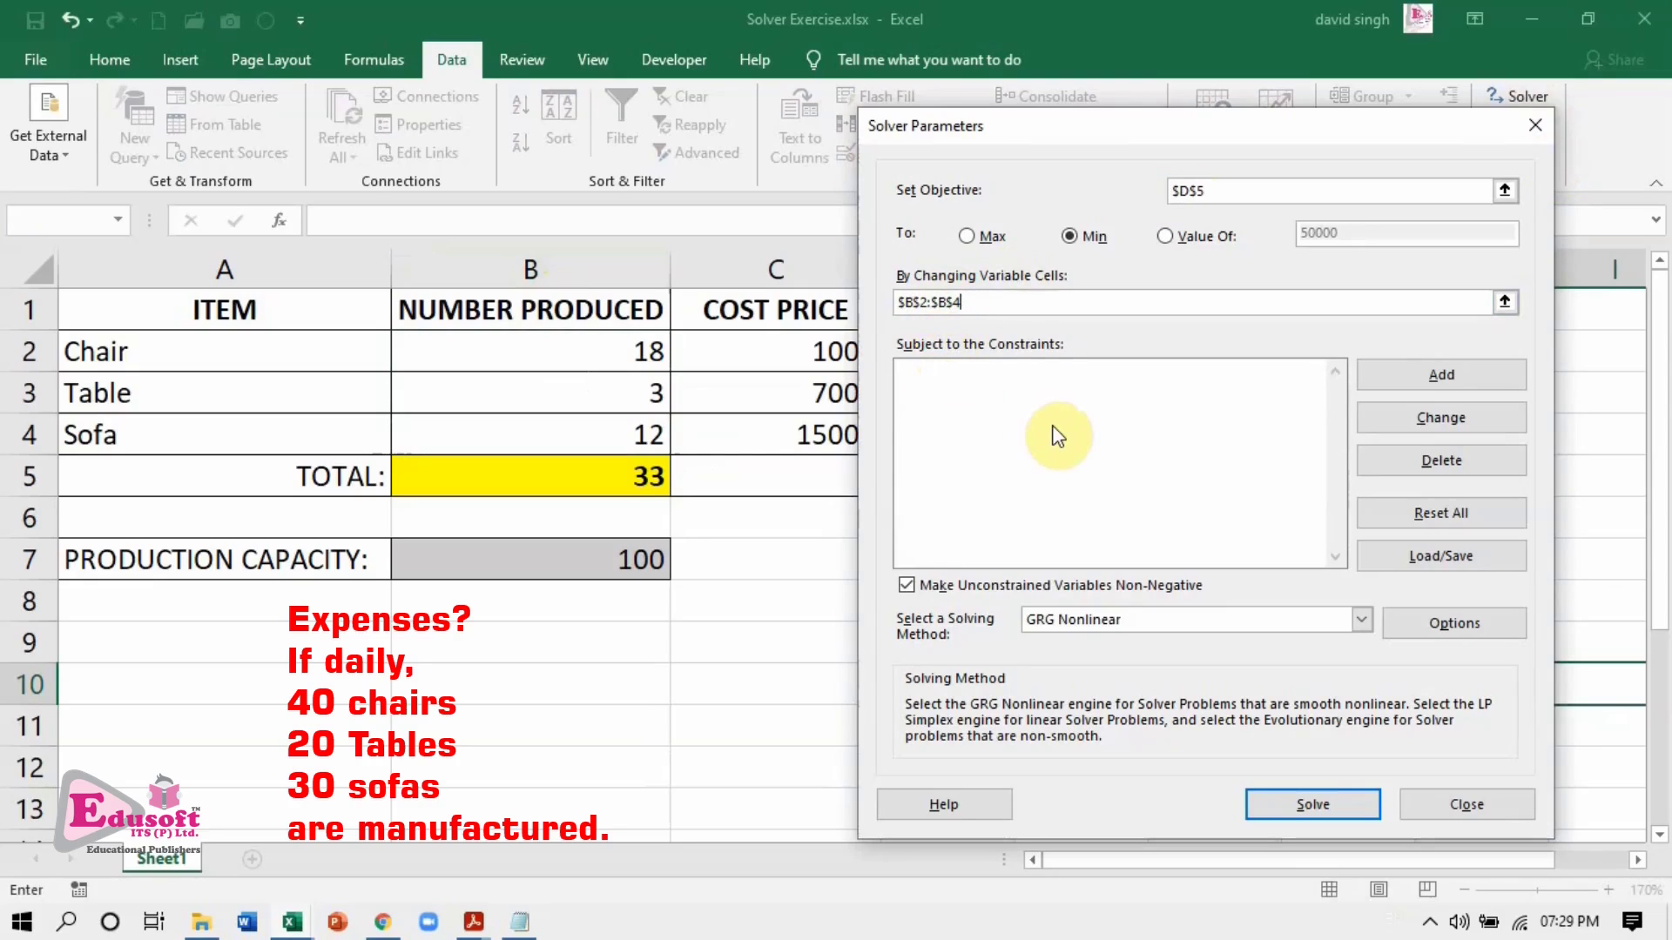
Add a Solver constraint requiring chairs in B2 to be at least 40.
{"action": "left_click", "coordinate": [1163, 123]}
{"action": "left_click", "coordinate": [1419, 376]}
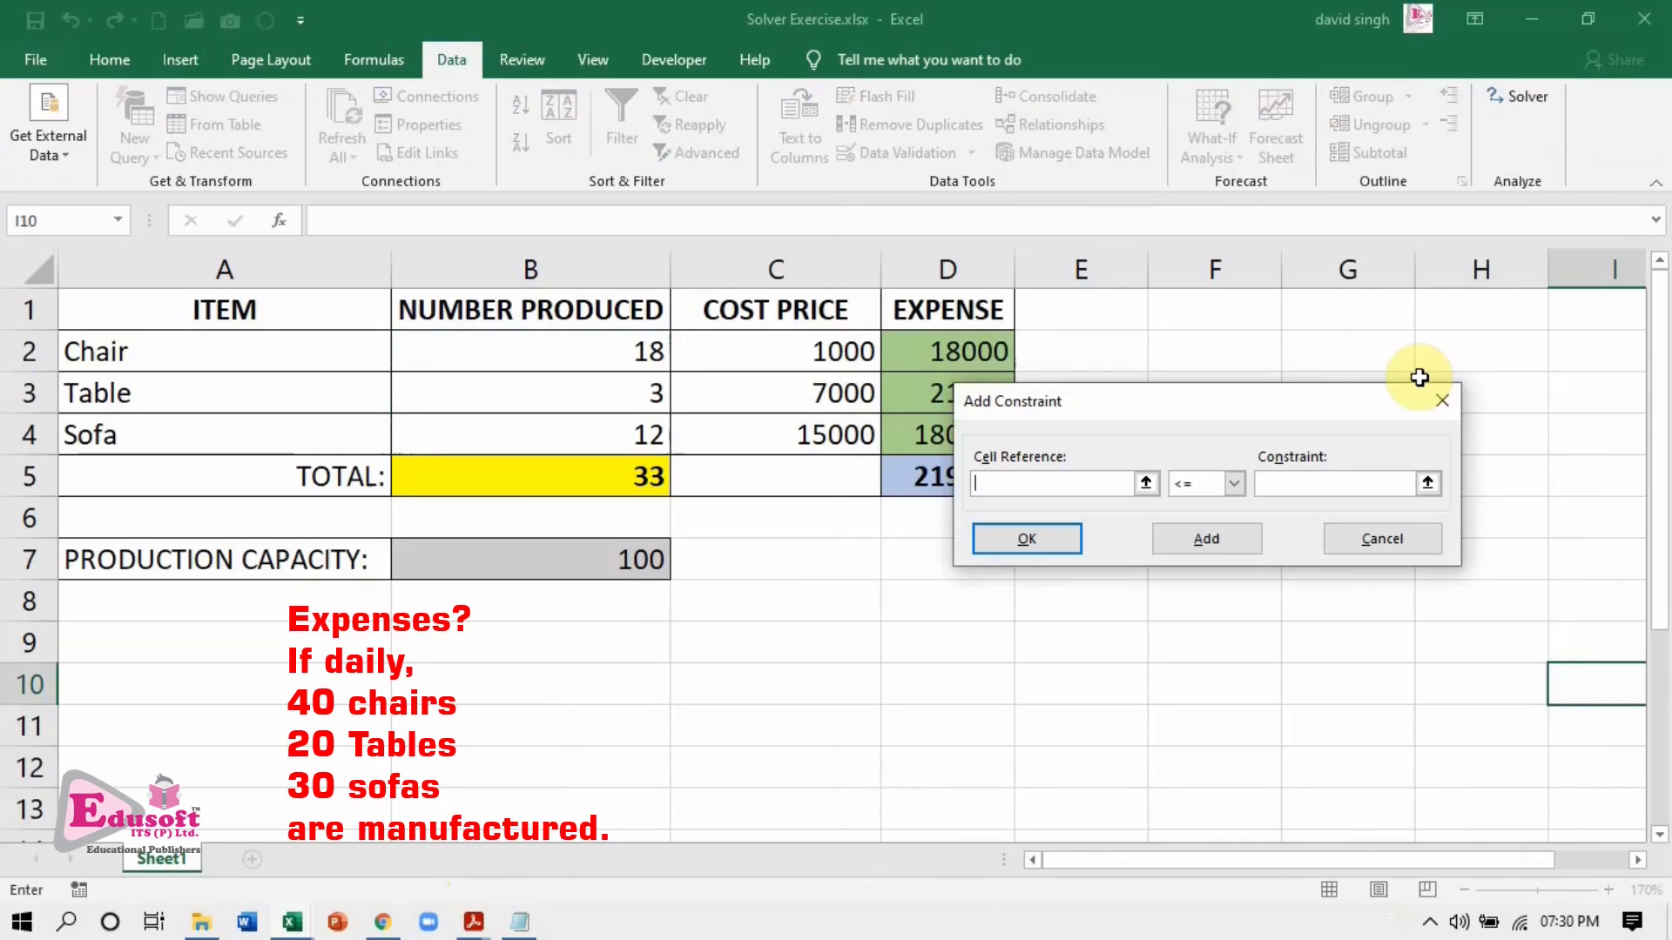
{"action": "left_click", "coordinate": [1148, 482]}
{"action": "left_click", "coordinate": [546, 354]}
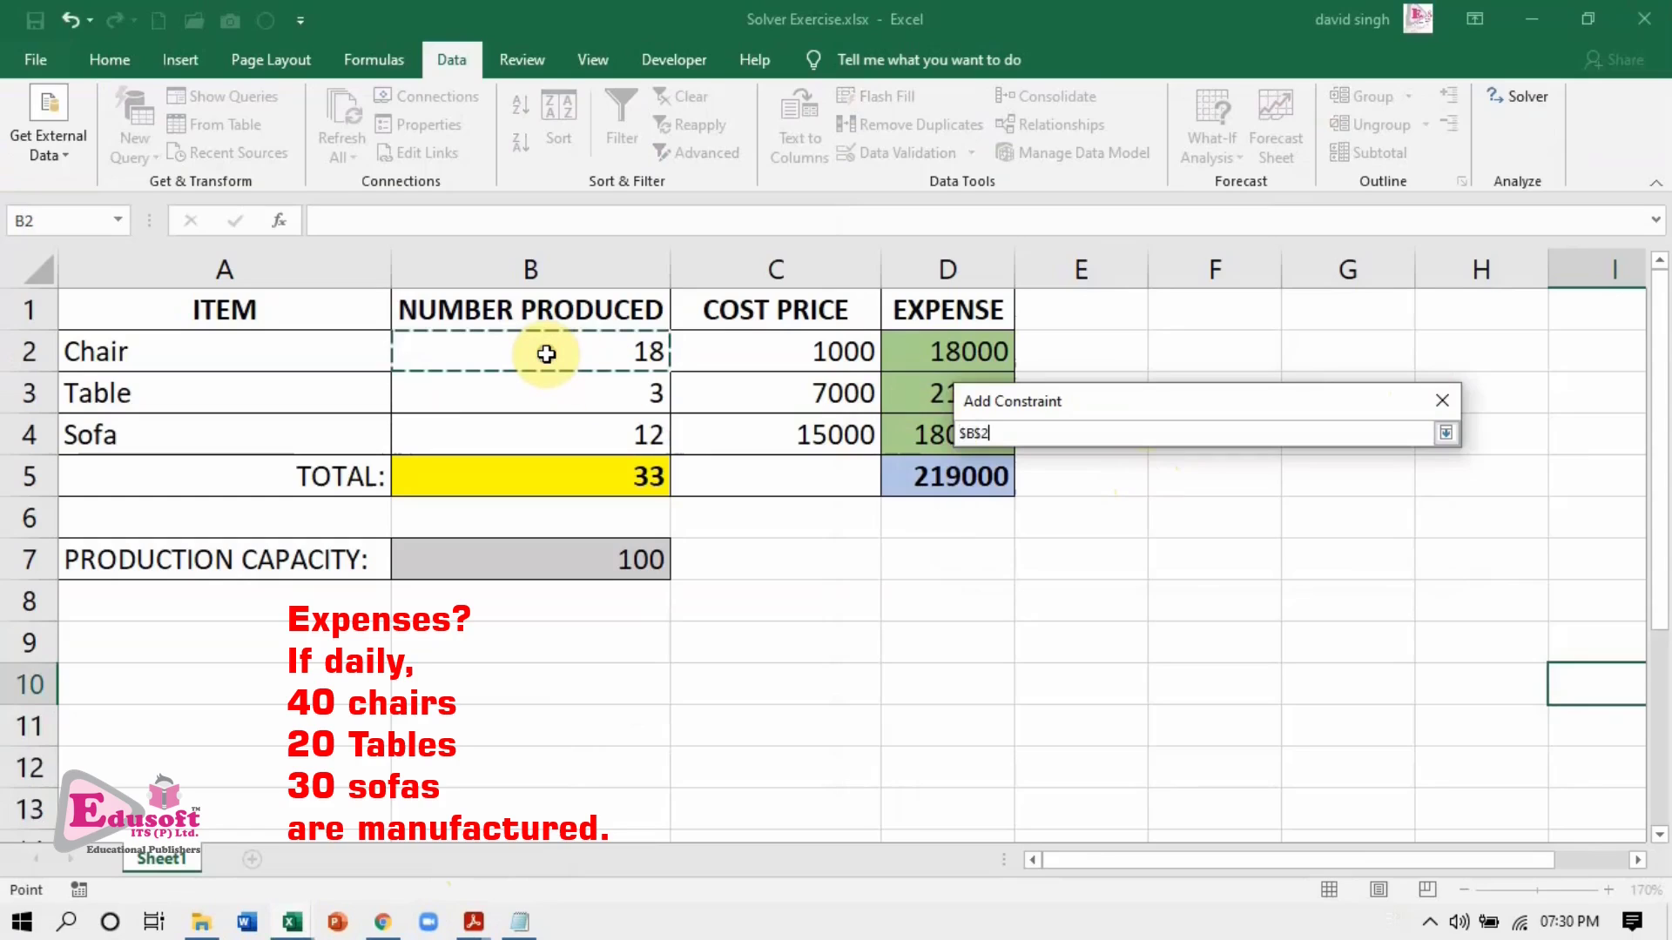
{"action": "left_click", "coordinate": [1446, 434]}
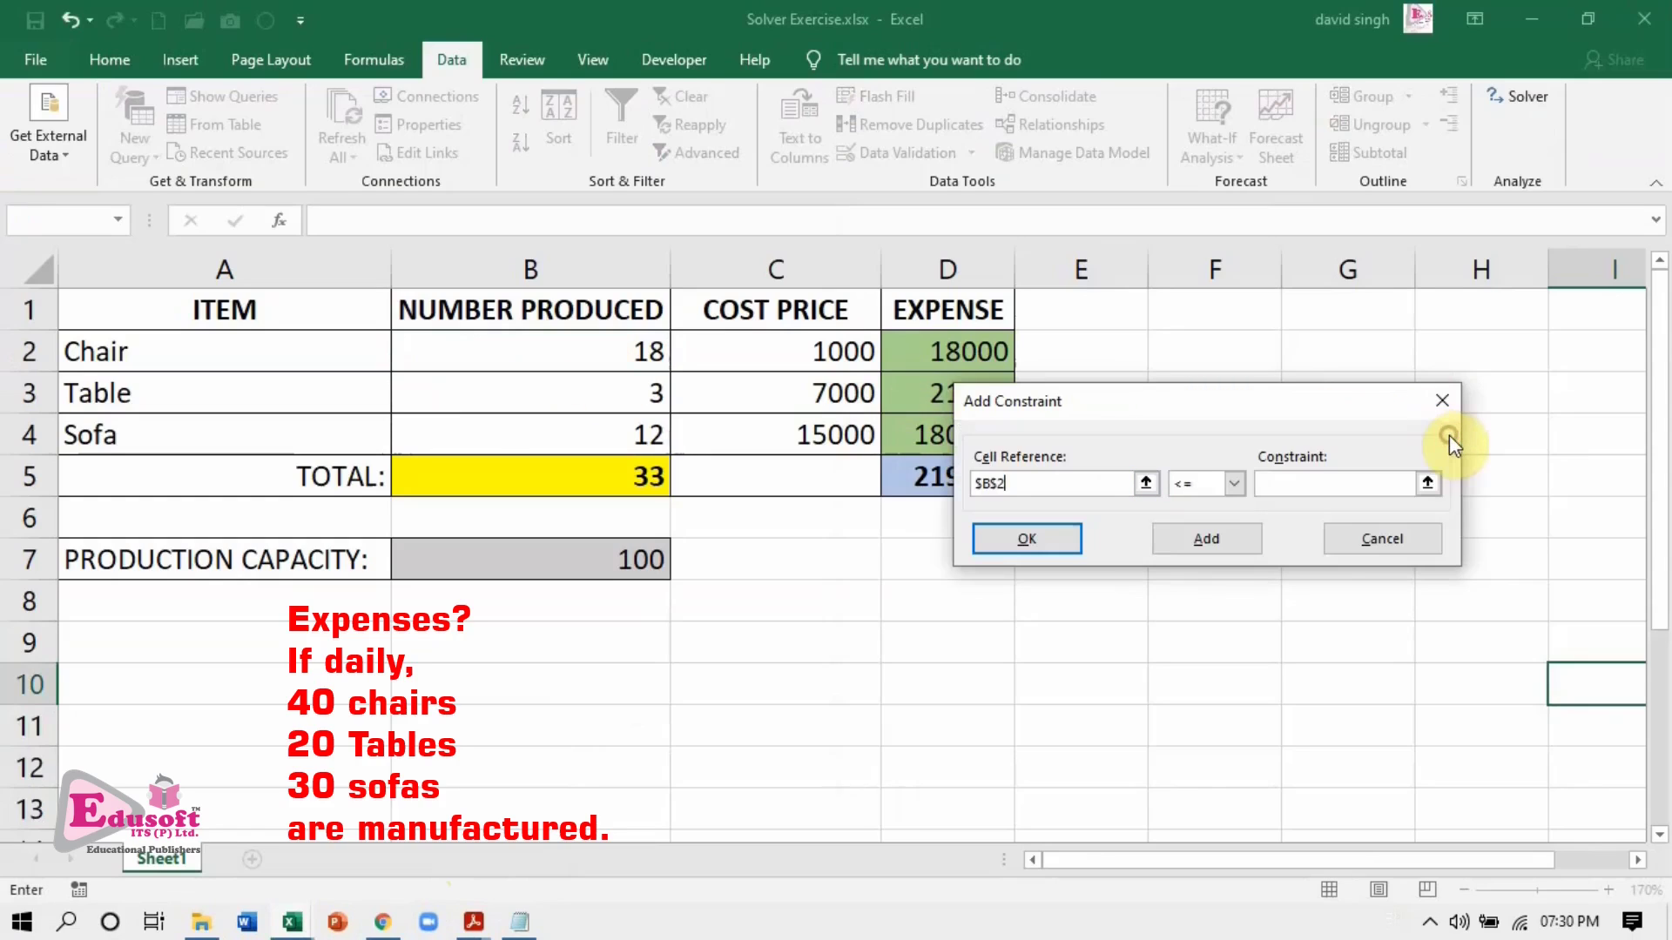
{"action": "left_click", "coordinate": [1233, 484]}
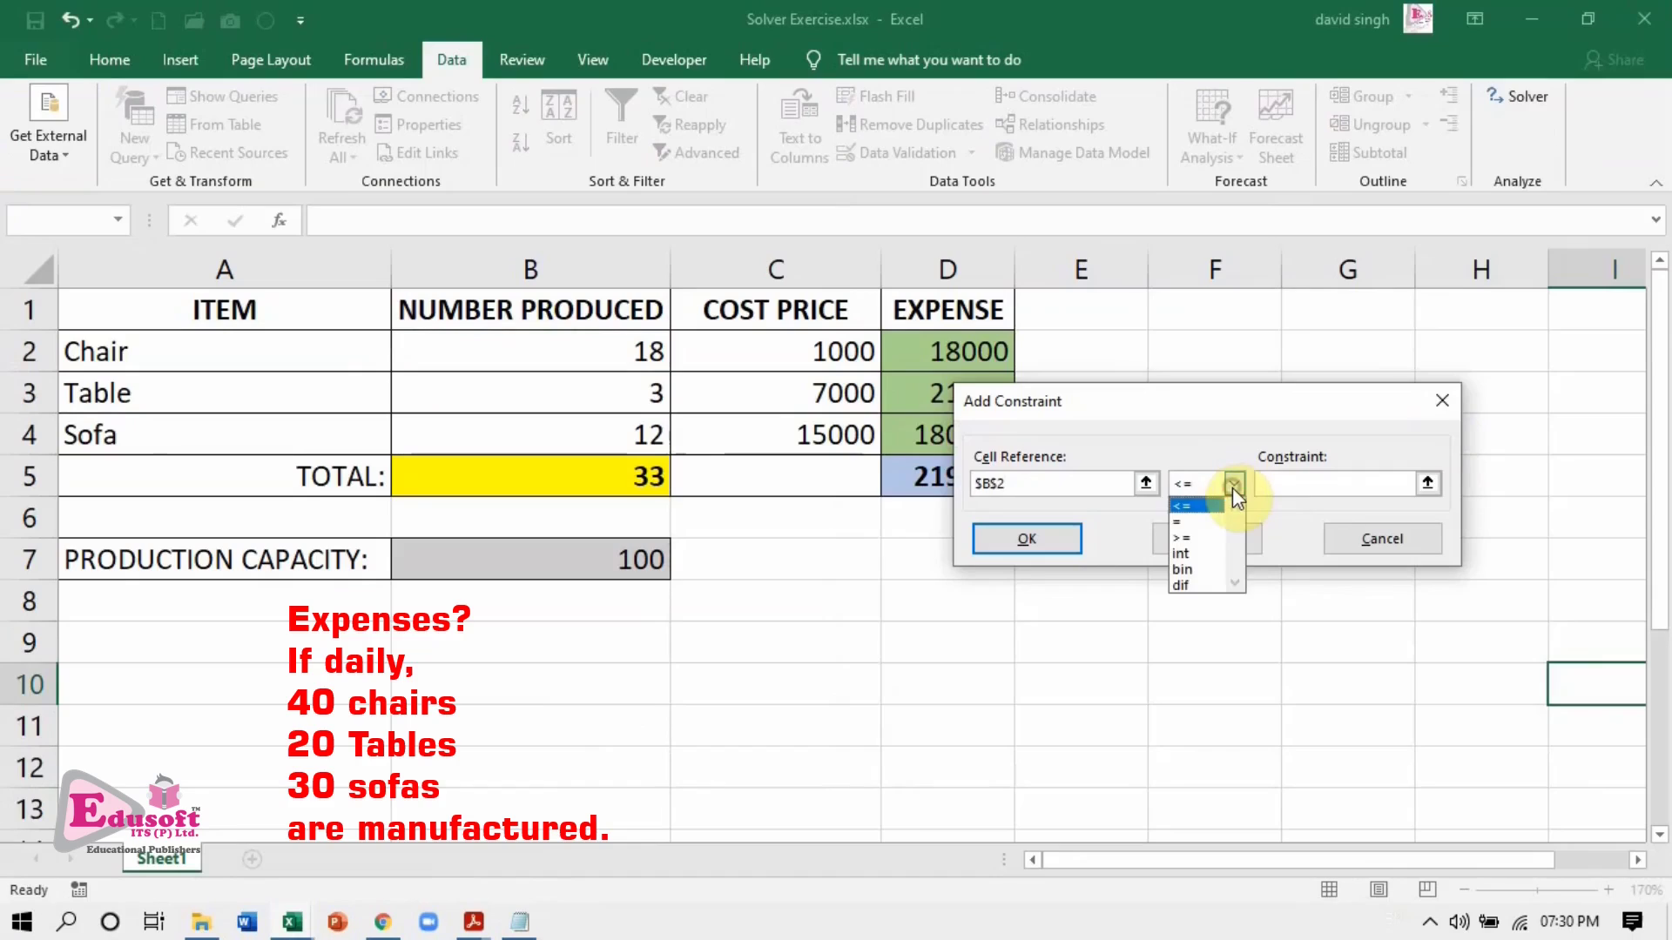
{"action": "left_click", "coordinate": [1206, 538]}
{"action": "type", "text": "40"}
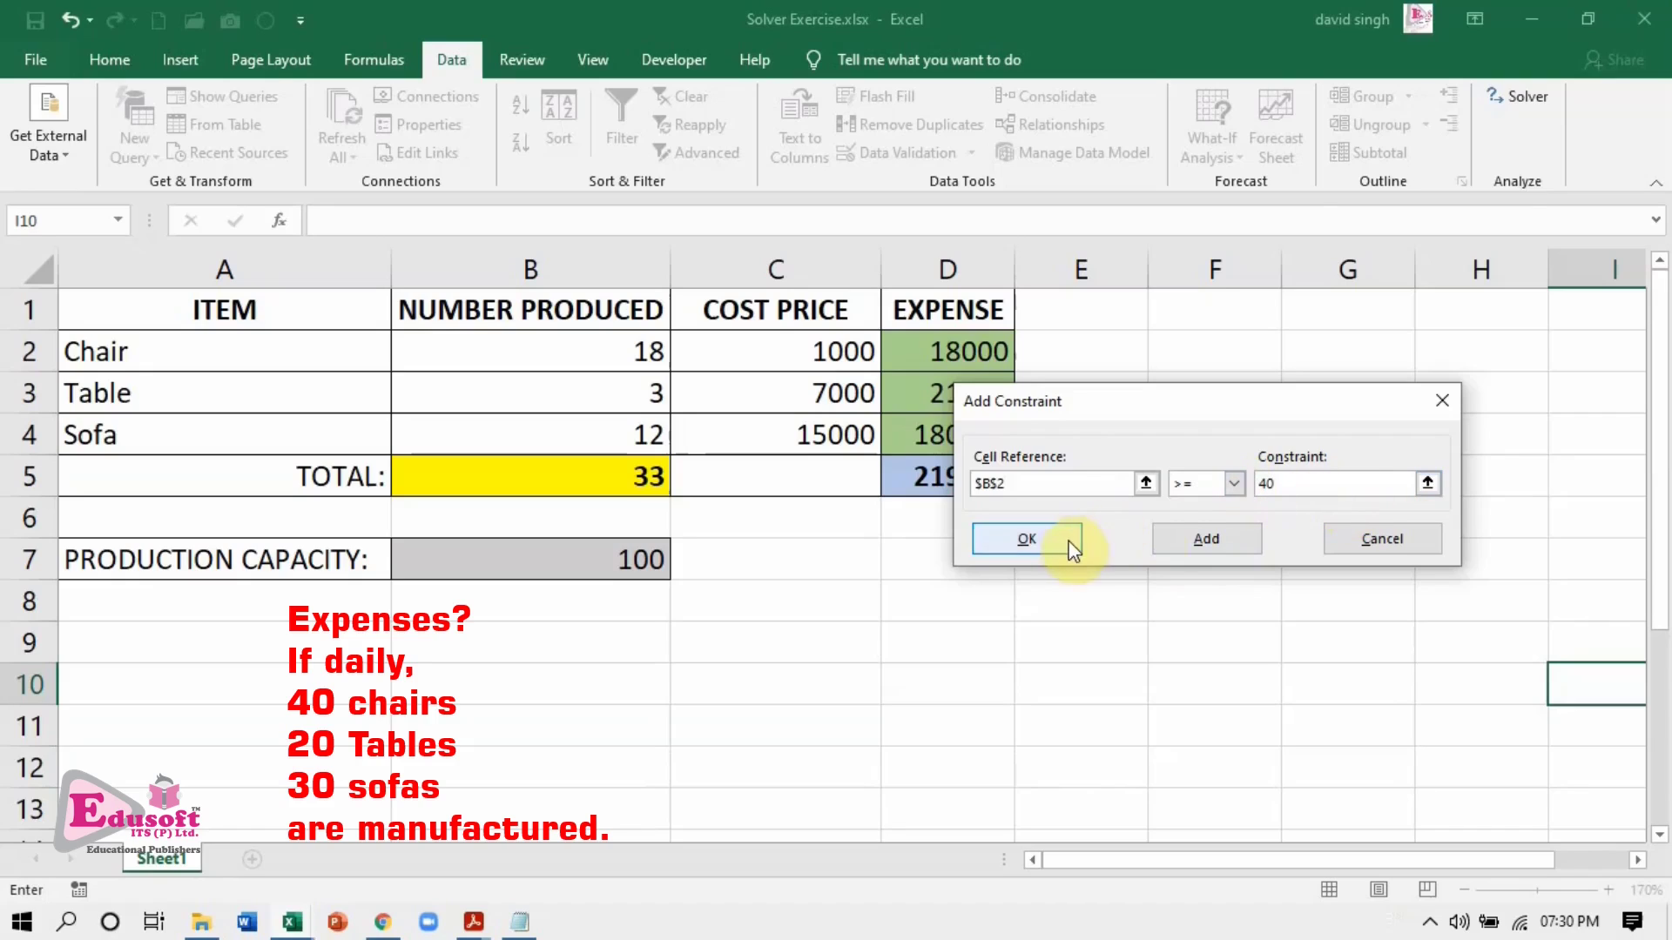
{"action": "left_click", "coordinate": [1193, 544]}
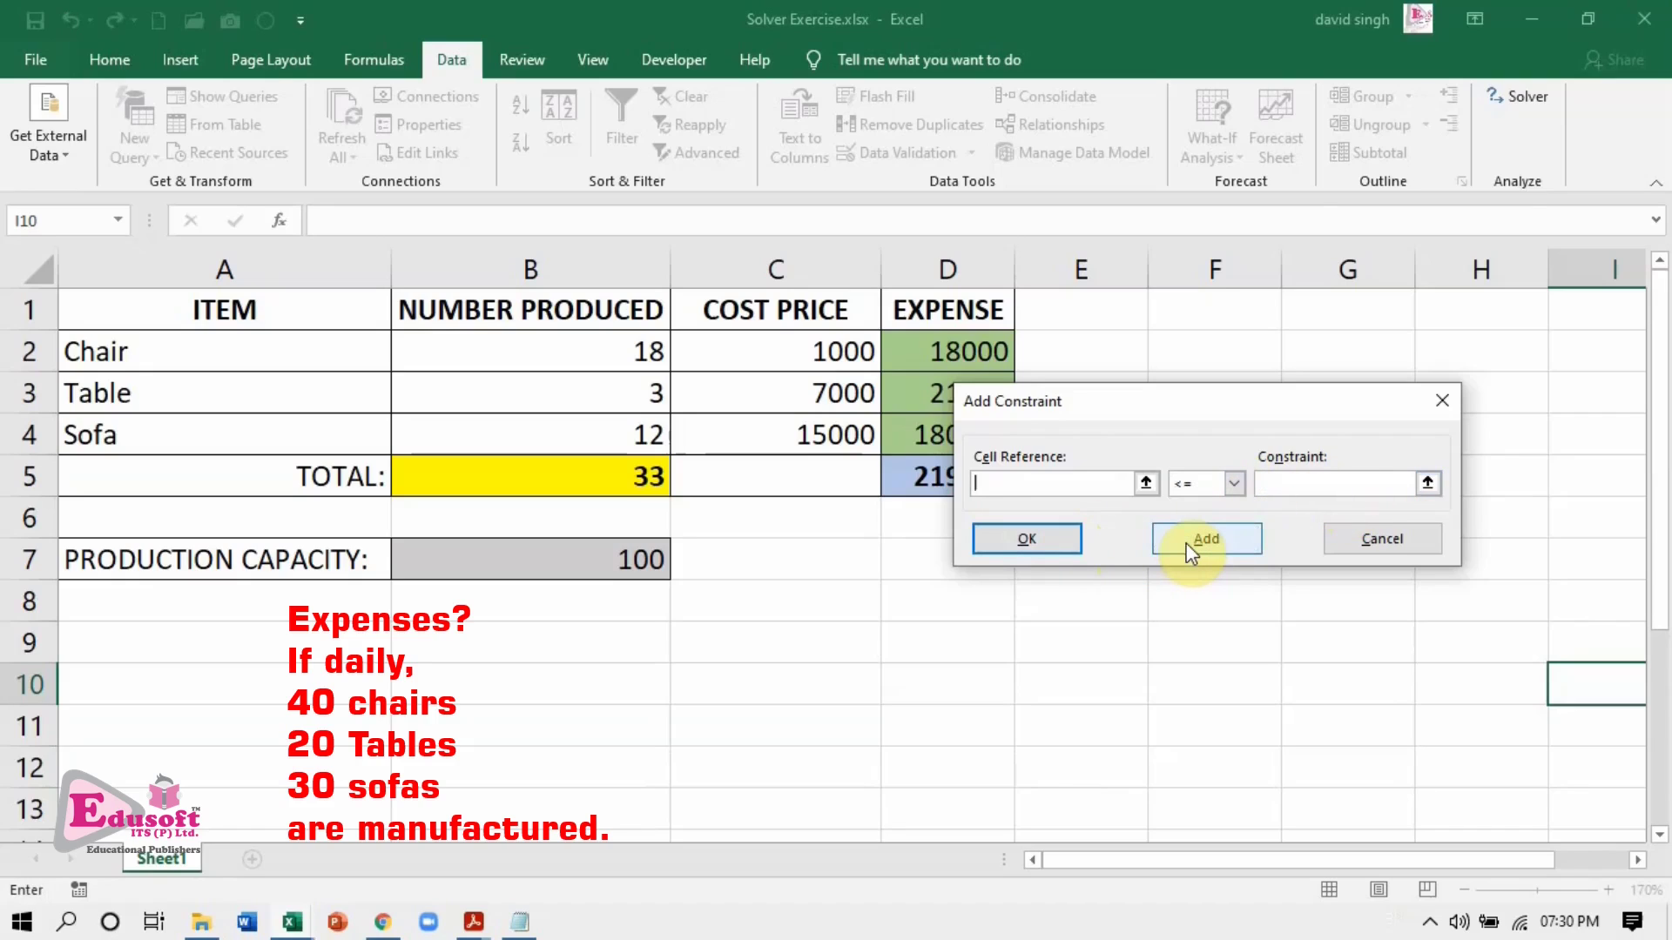
Add a constraint requiring tables in B3 to be at least 20.
{"action": "left_click", "coordinate": [1145, 484]}
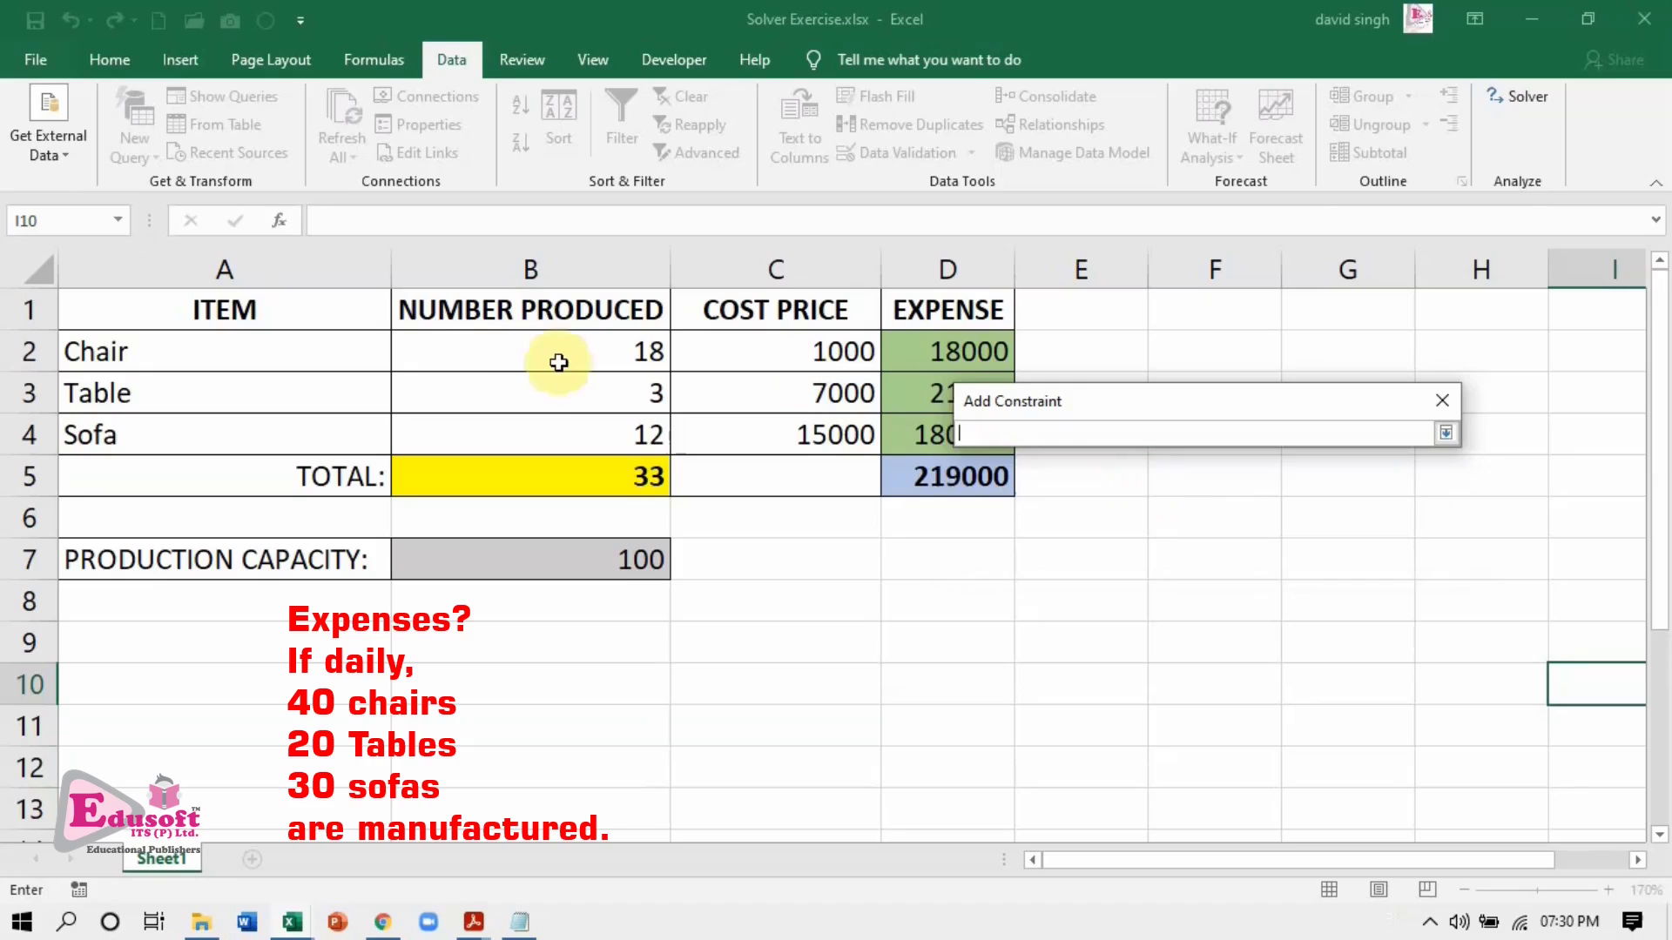
{"action": "left_click", "coordinate": [551, 391]}
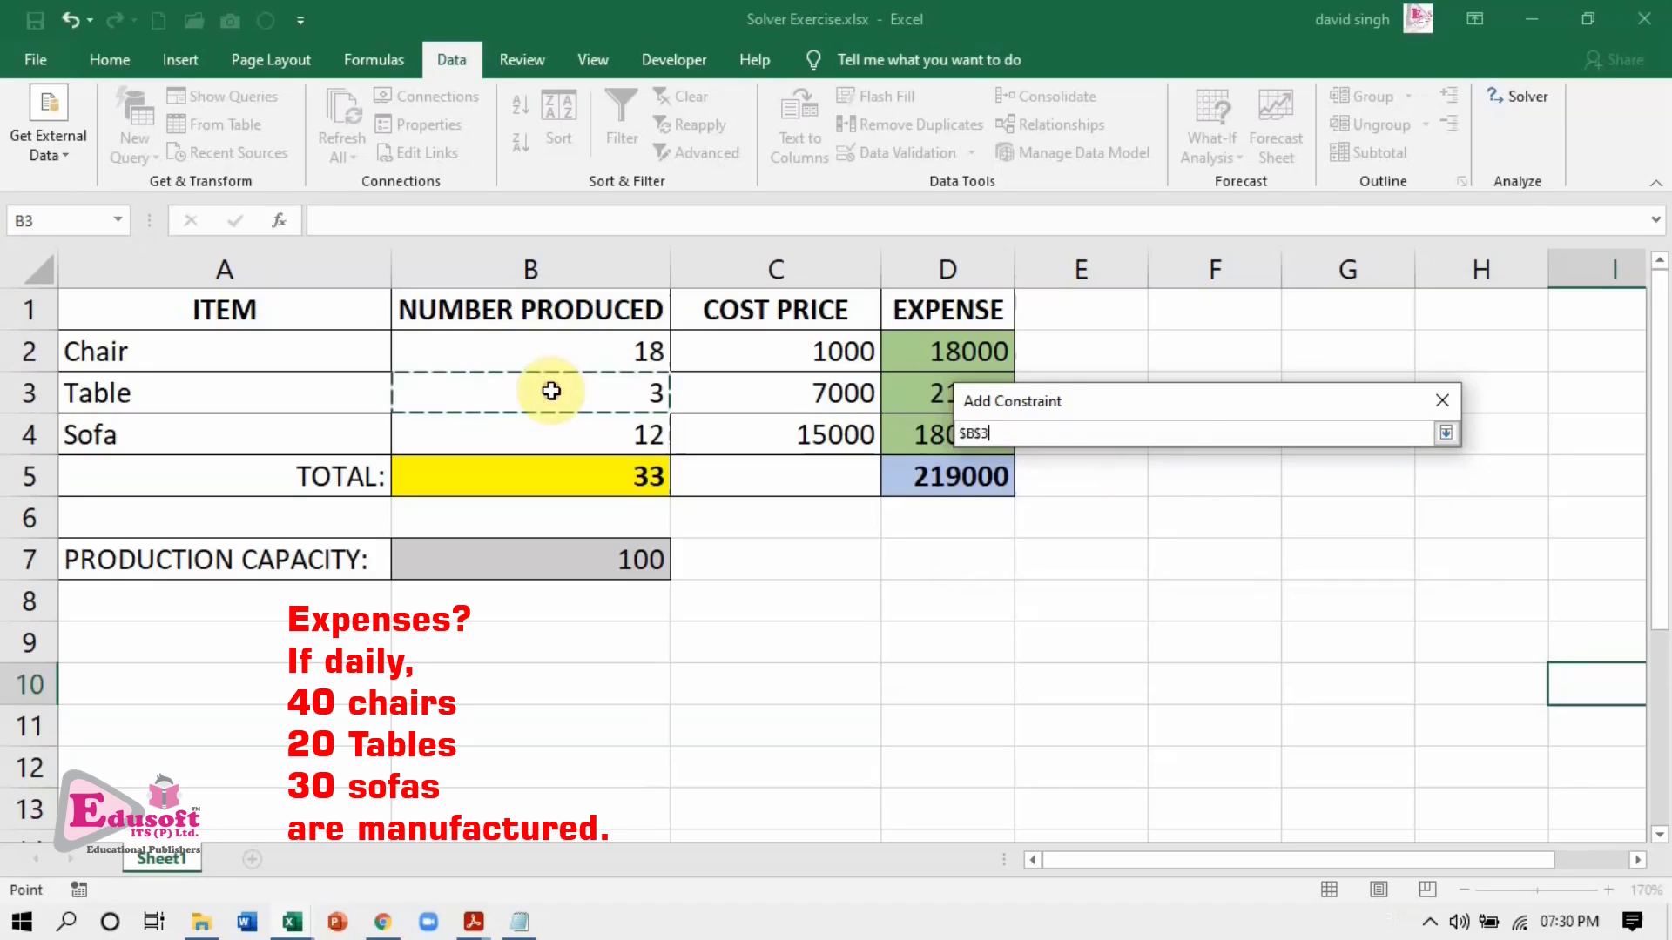
{"action": "left_click", "coordinate": [1445, 433]}
{"action": "left_click", "coordinate": [1234, 483]}
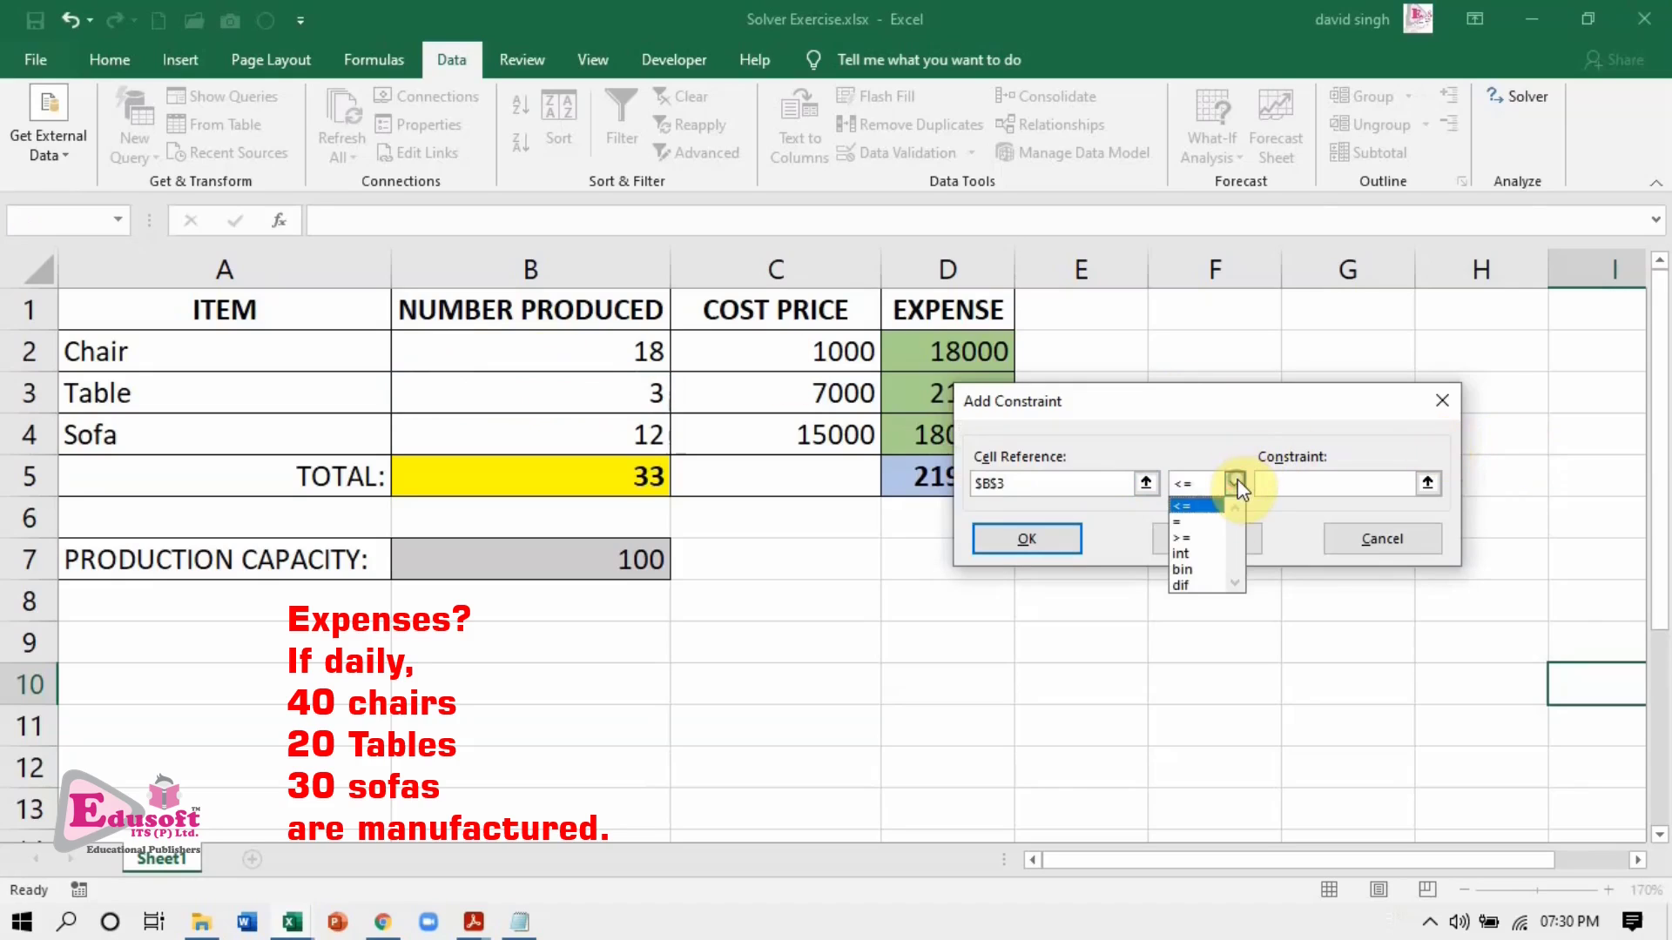
{"action": "left_click", "coordinate": [1208, 539]}
{"action": "left_click", "coordinate": [1289, 491]}
{"action": "type", "text": "20"}
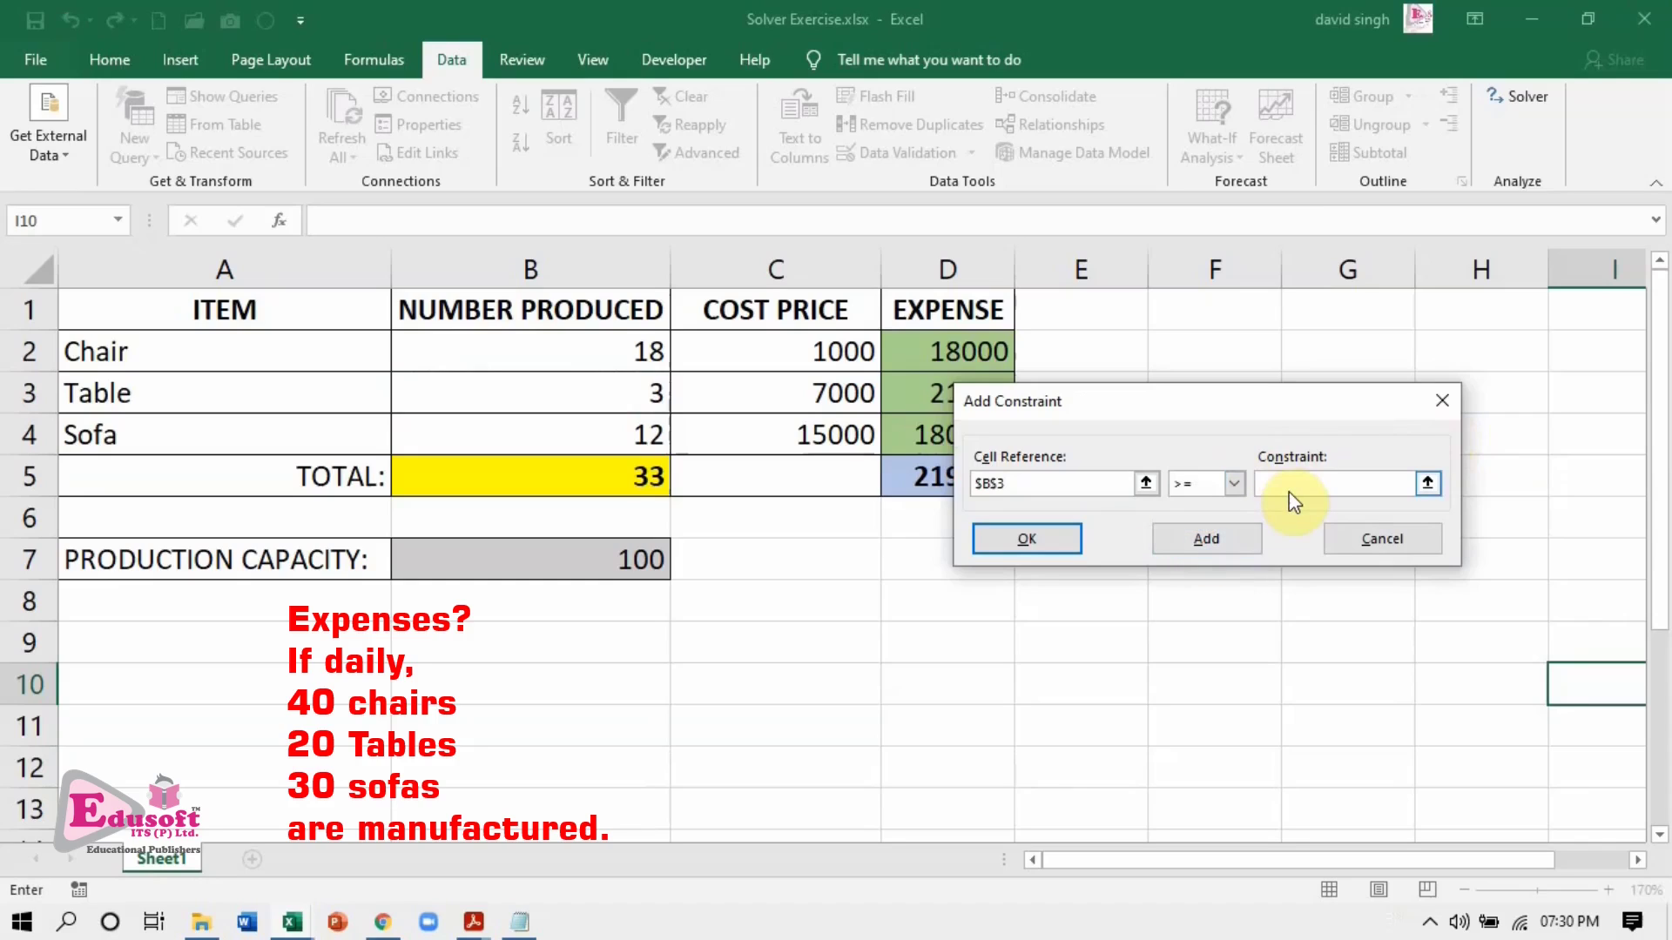
{"action": "left_click", "coordinate": [1208, 537]}
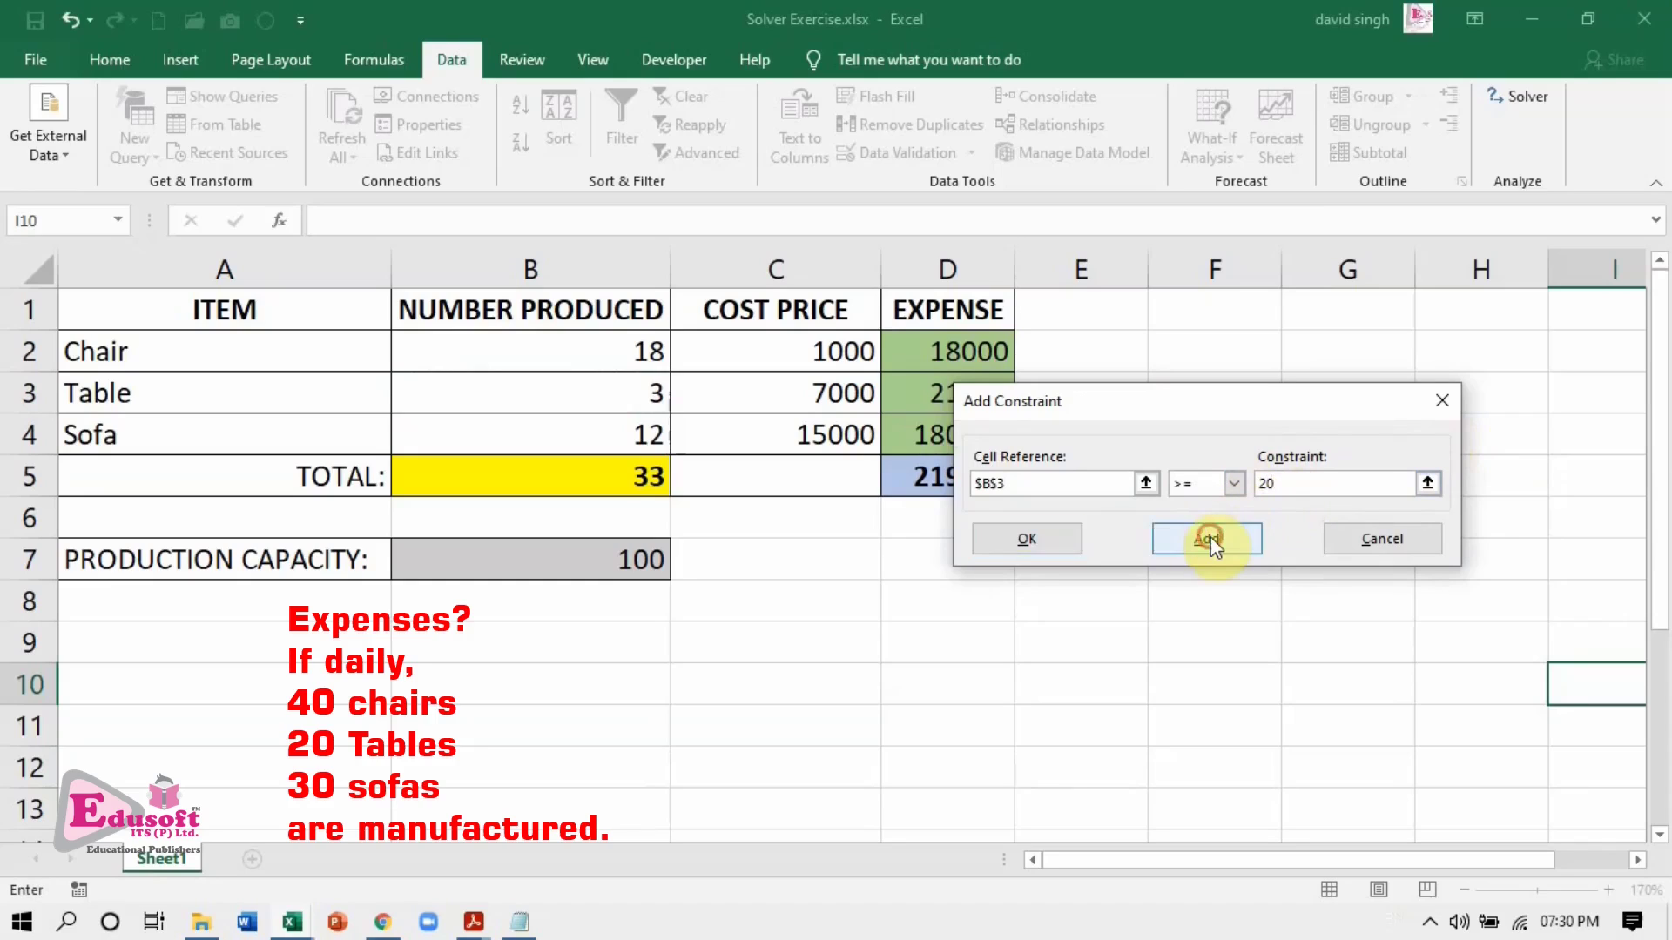
Add a constraint requiring sofas in B4 to be at least 30.
{"action": "left_click", "coordinate": [1145, 483]}
{"action": "left_click", "coordinate": [637, 438]}
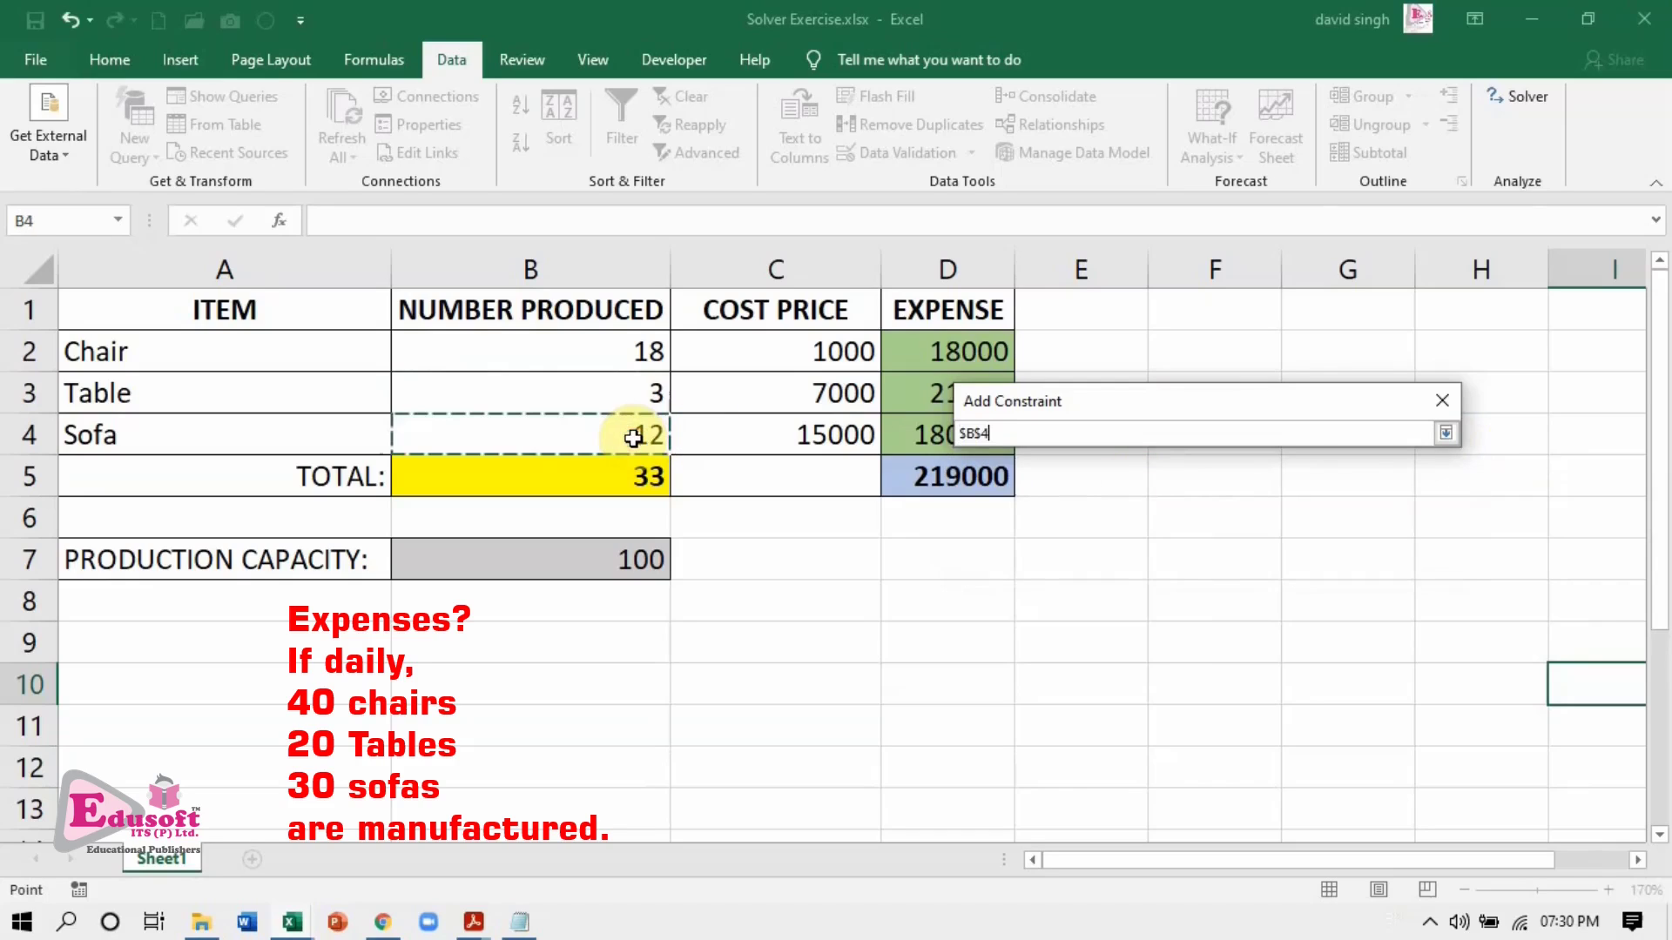
{"action": "left_click", "coordinate": [1445, 436]}
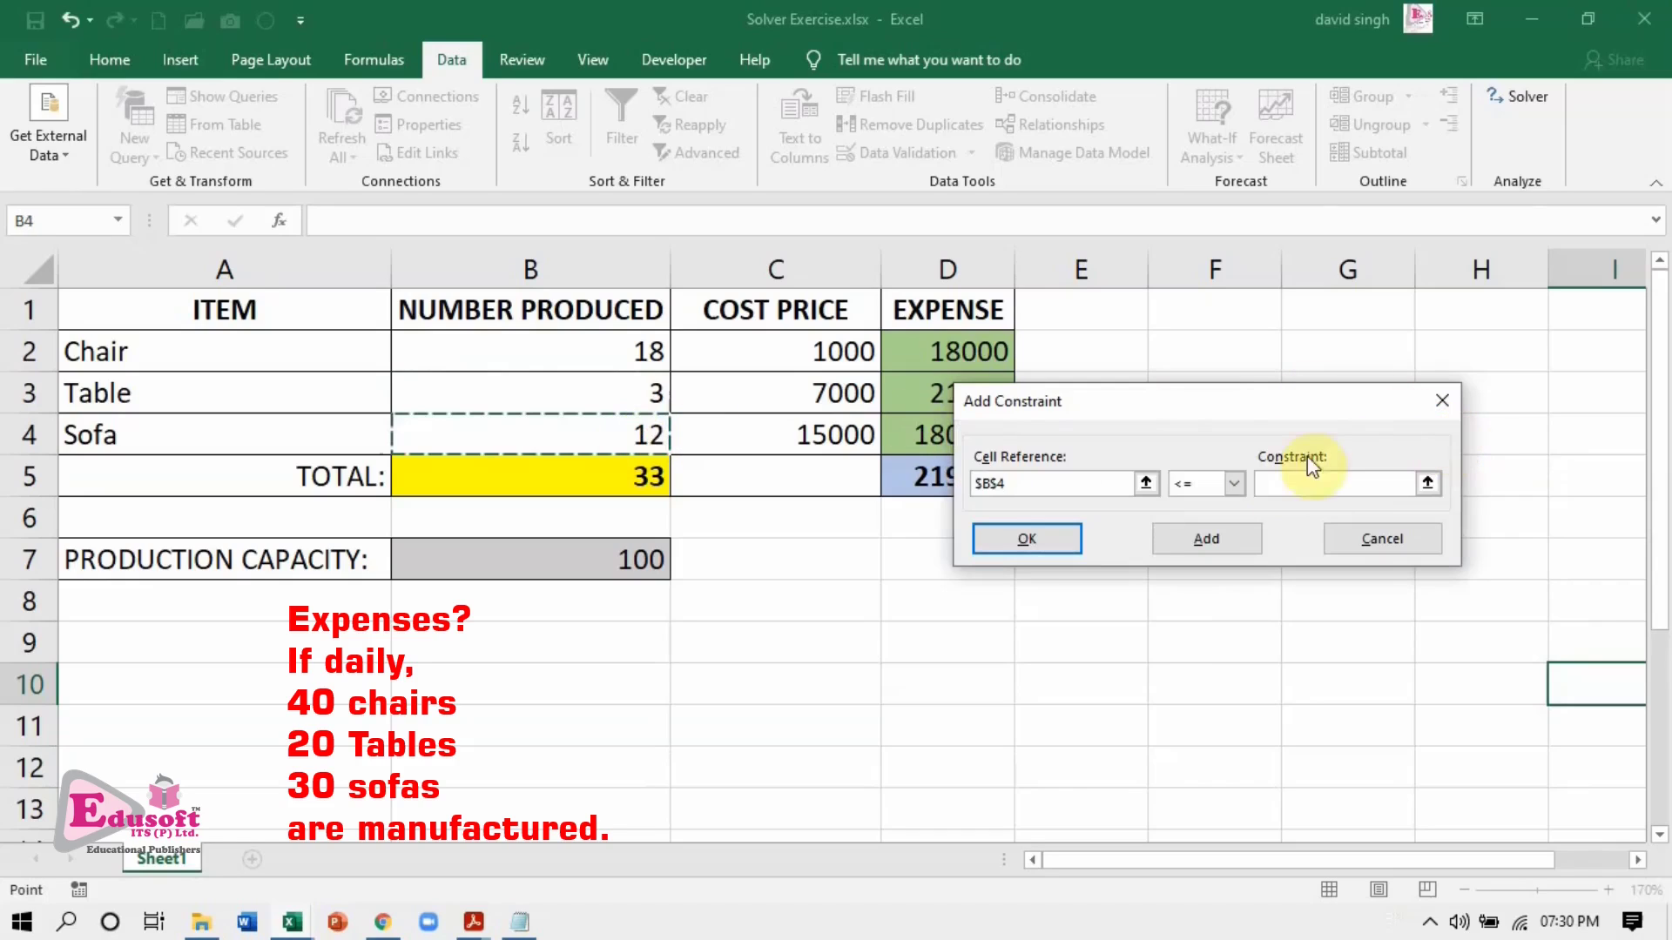
{"action": "left_click", "coordinate": [1237, 483]}
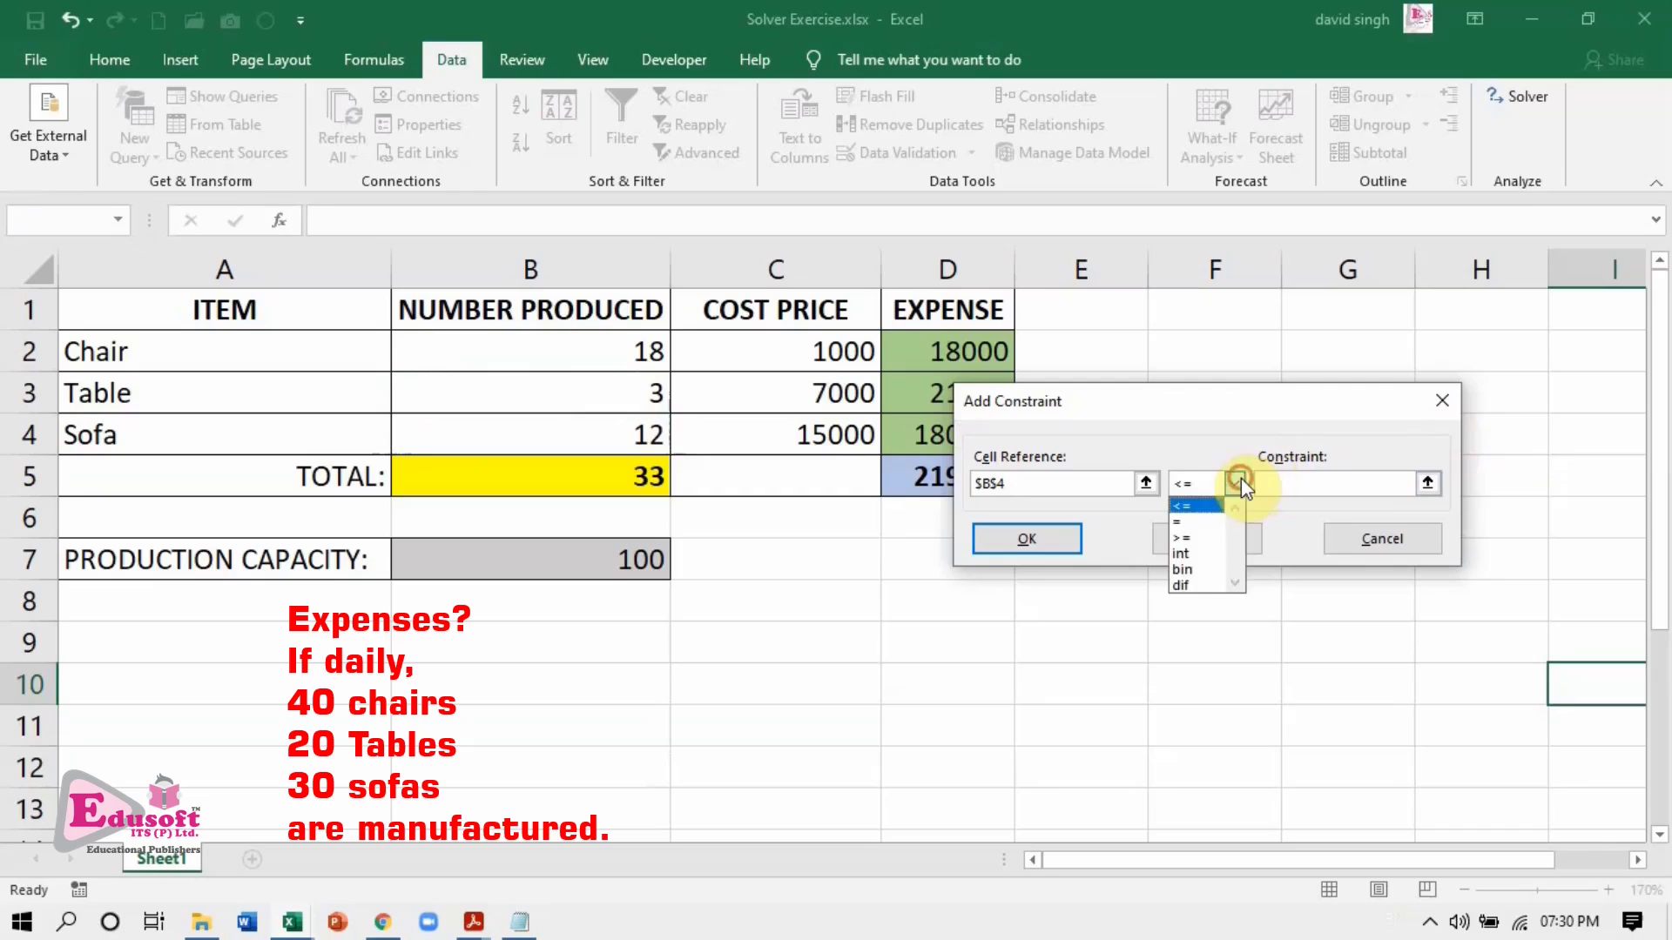
{"action": "left_click", "coordinate": [1184, 537]}
{"action": "type", "text": "30"}
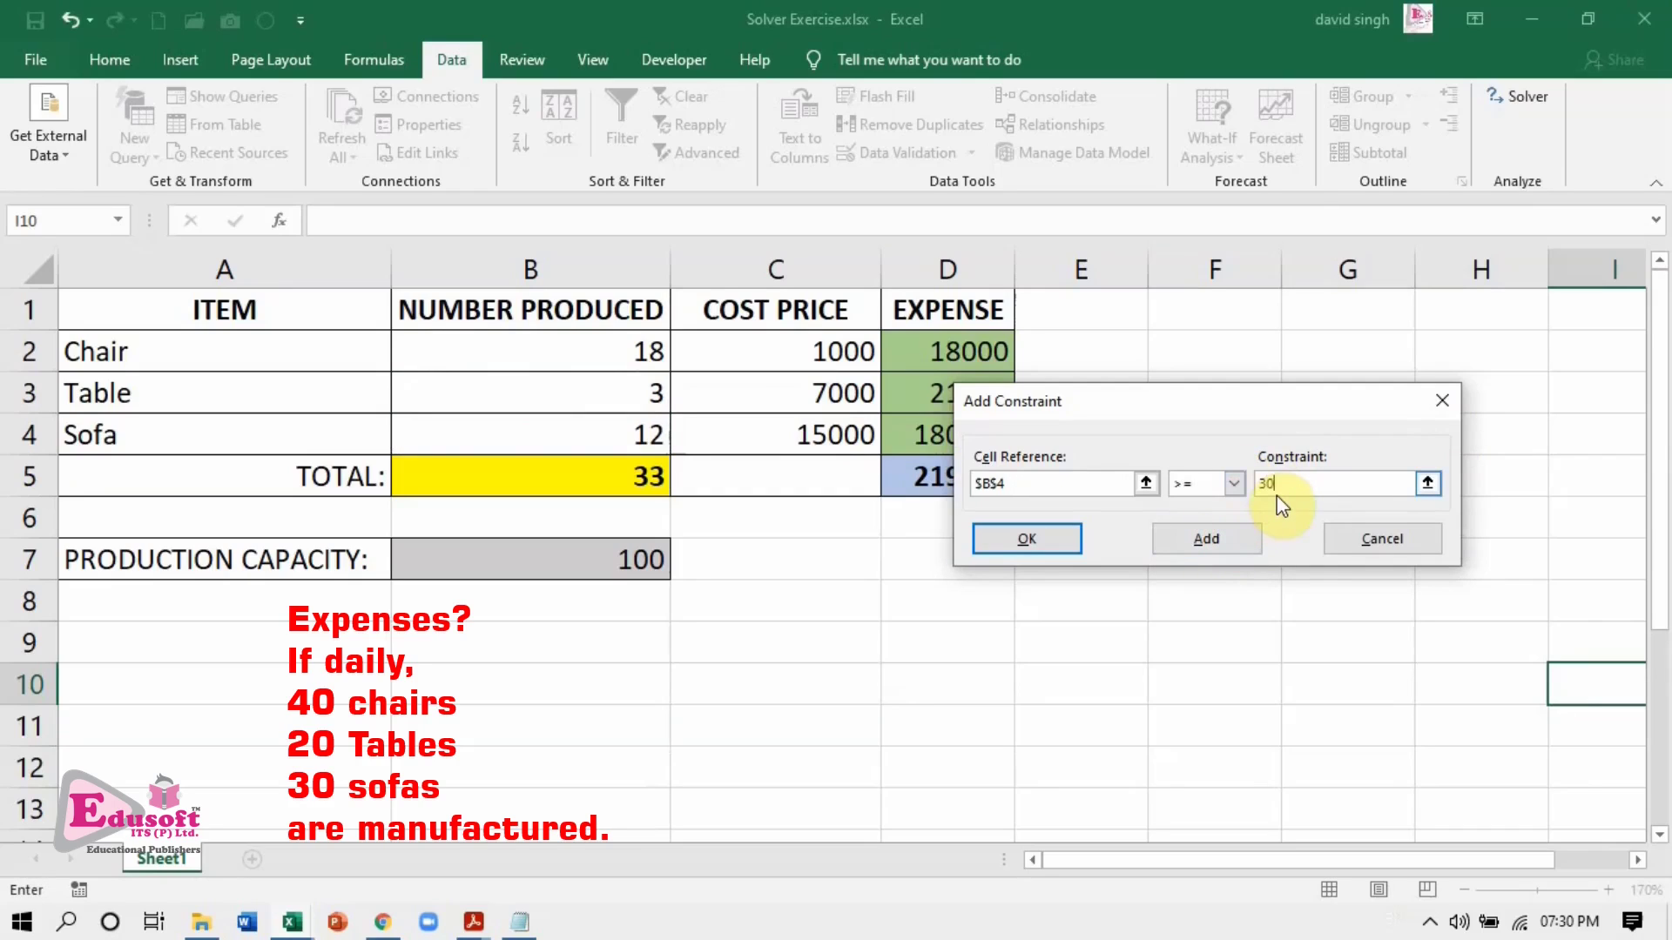
{"action": "left_click", "coordinate": [1217, 536]}
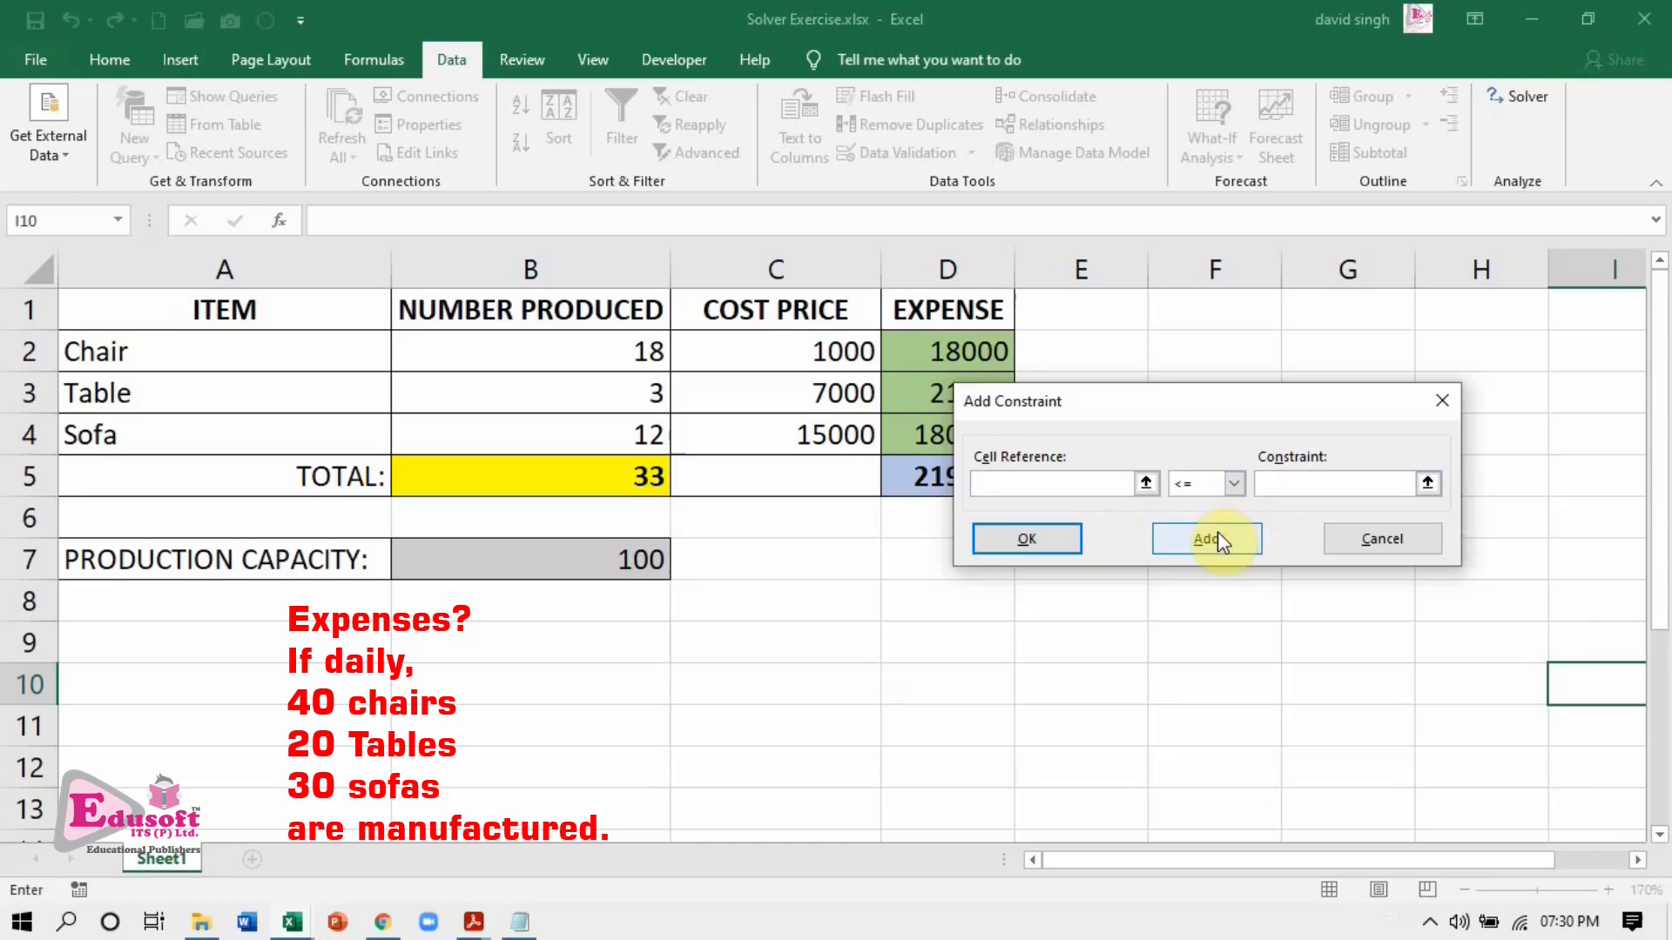
Add a constraint setting production capacity in B7 equal to 100.
{"action": "left_click", "coordinate": [1146, 482]}
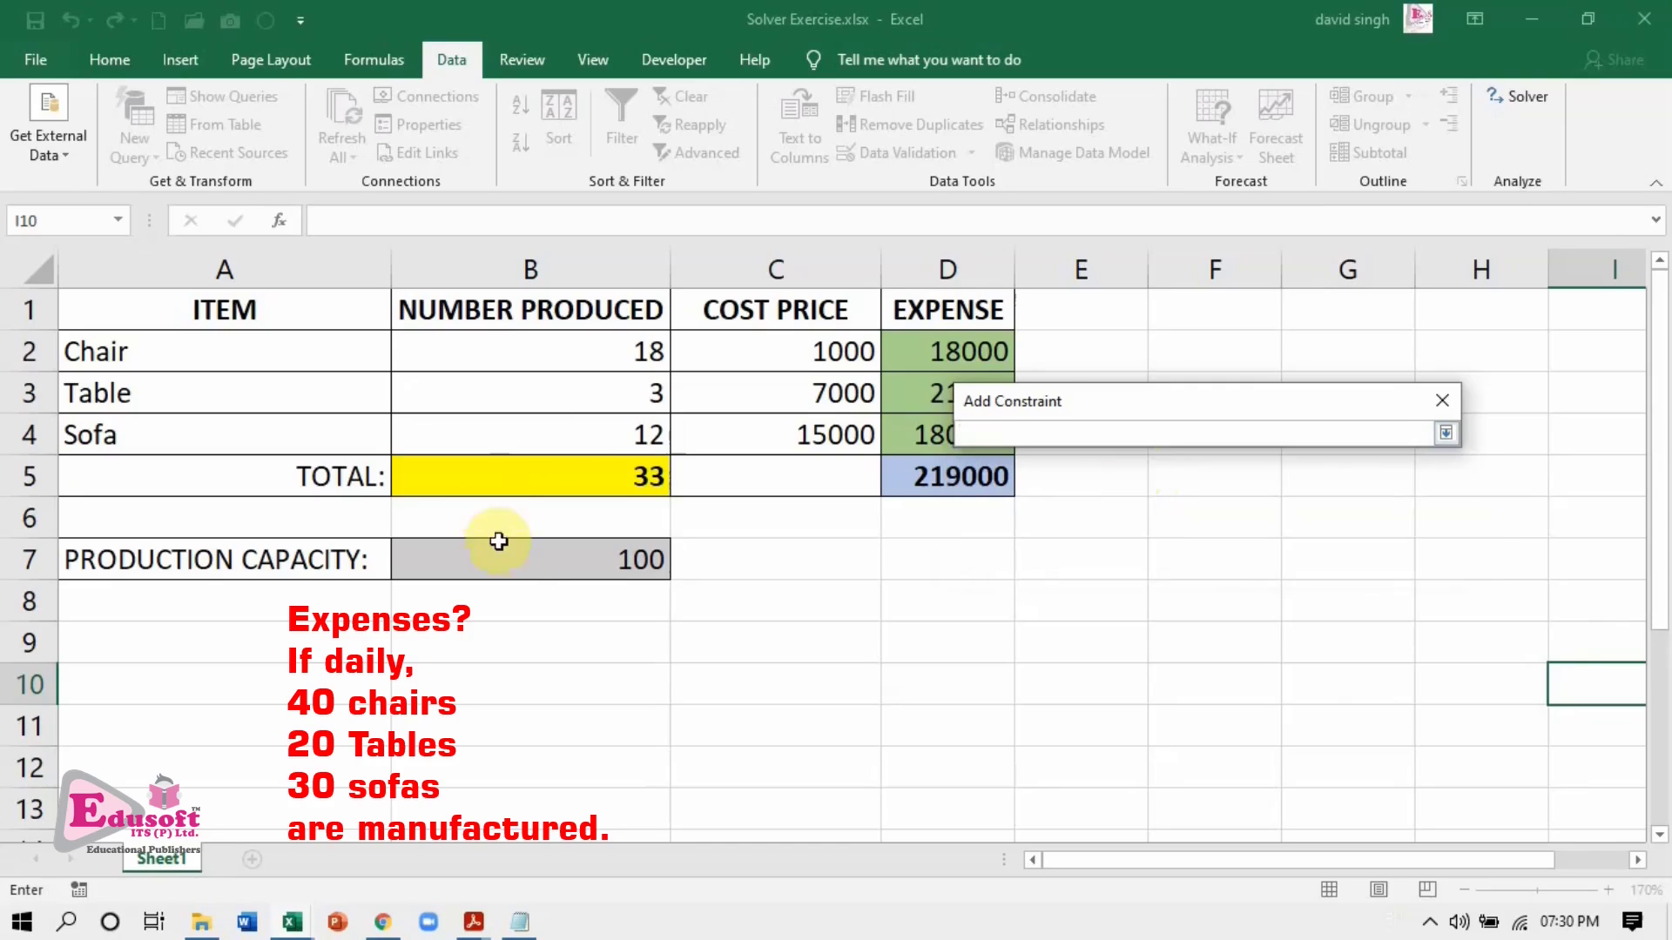
{"action": "left_click", "coordinate": [517, 561]}
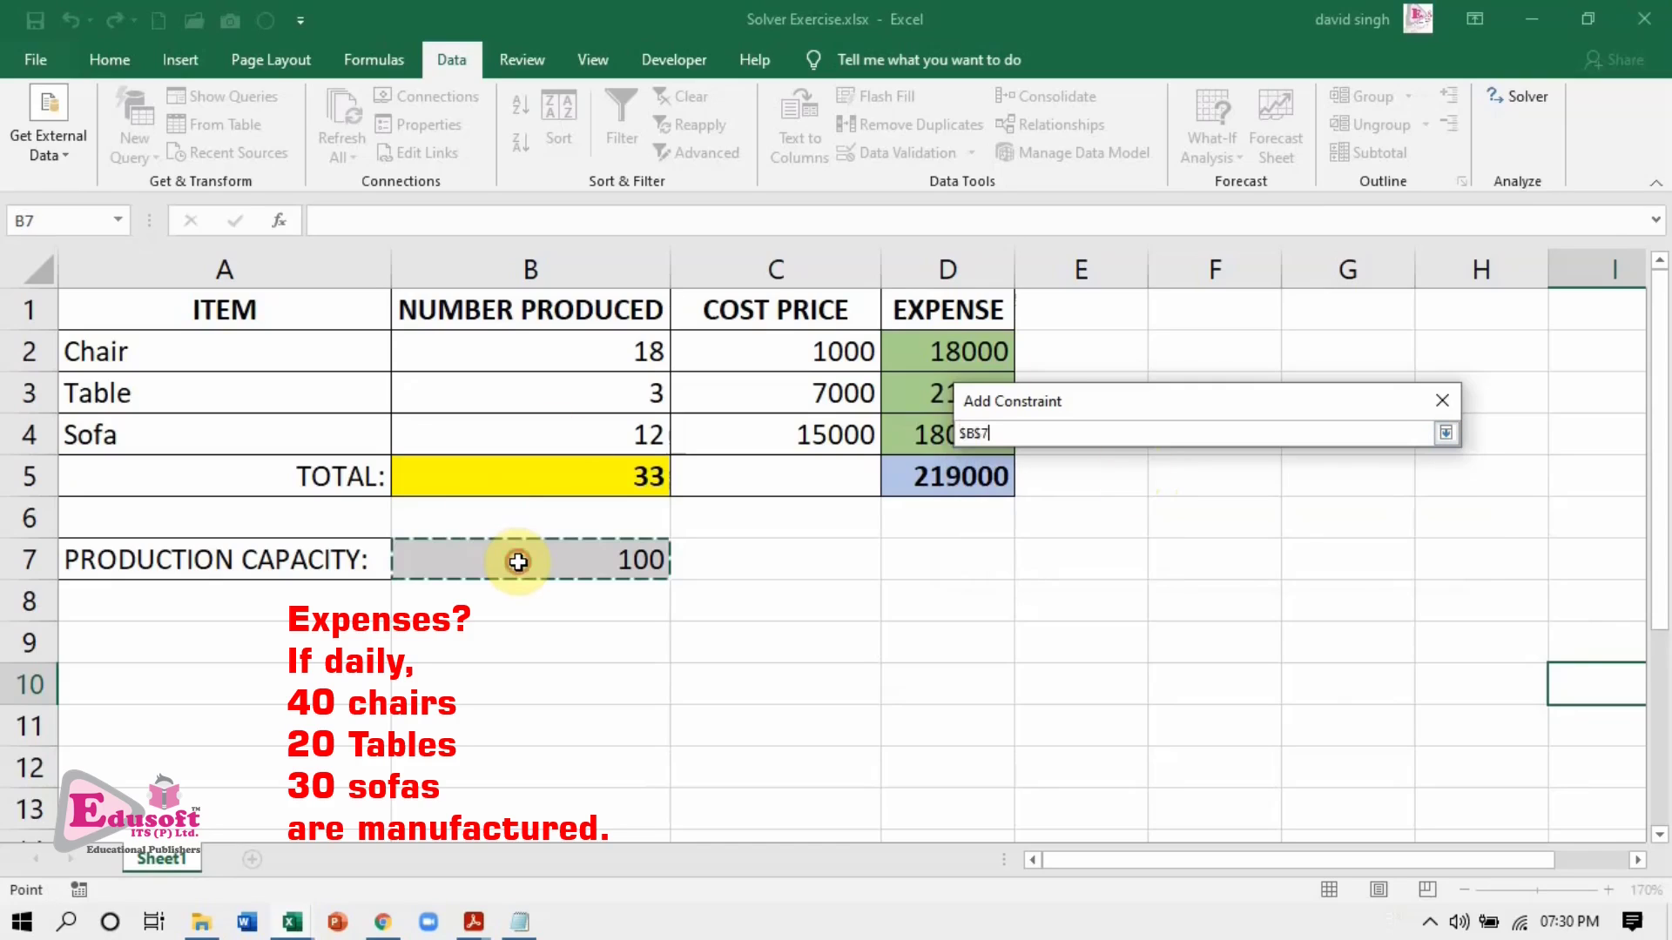
{"action": "left_click", "coordinate": [1445, 433]}
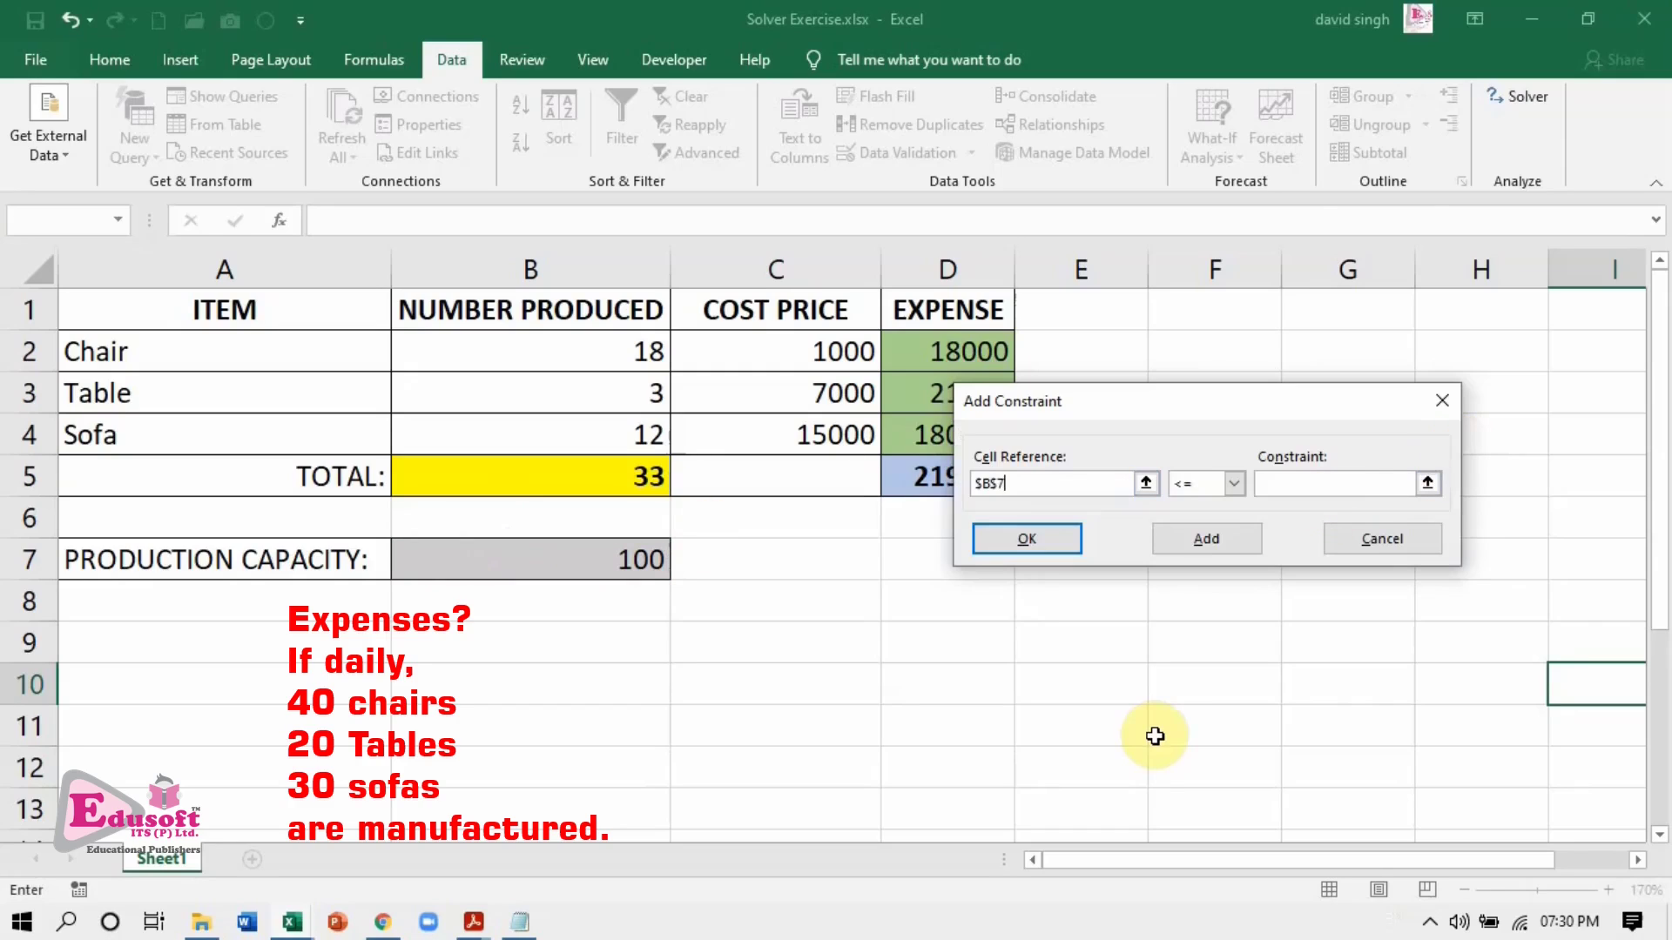
{"action": "left_click", "coordinate": [1243, 494]}
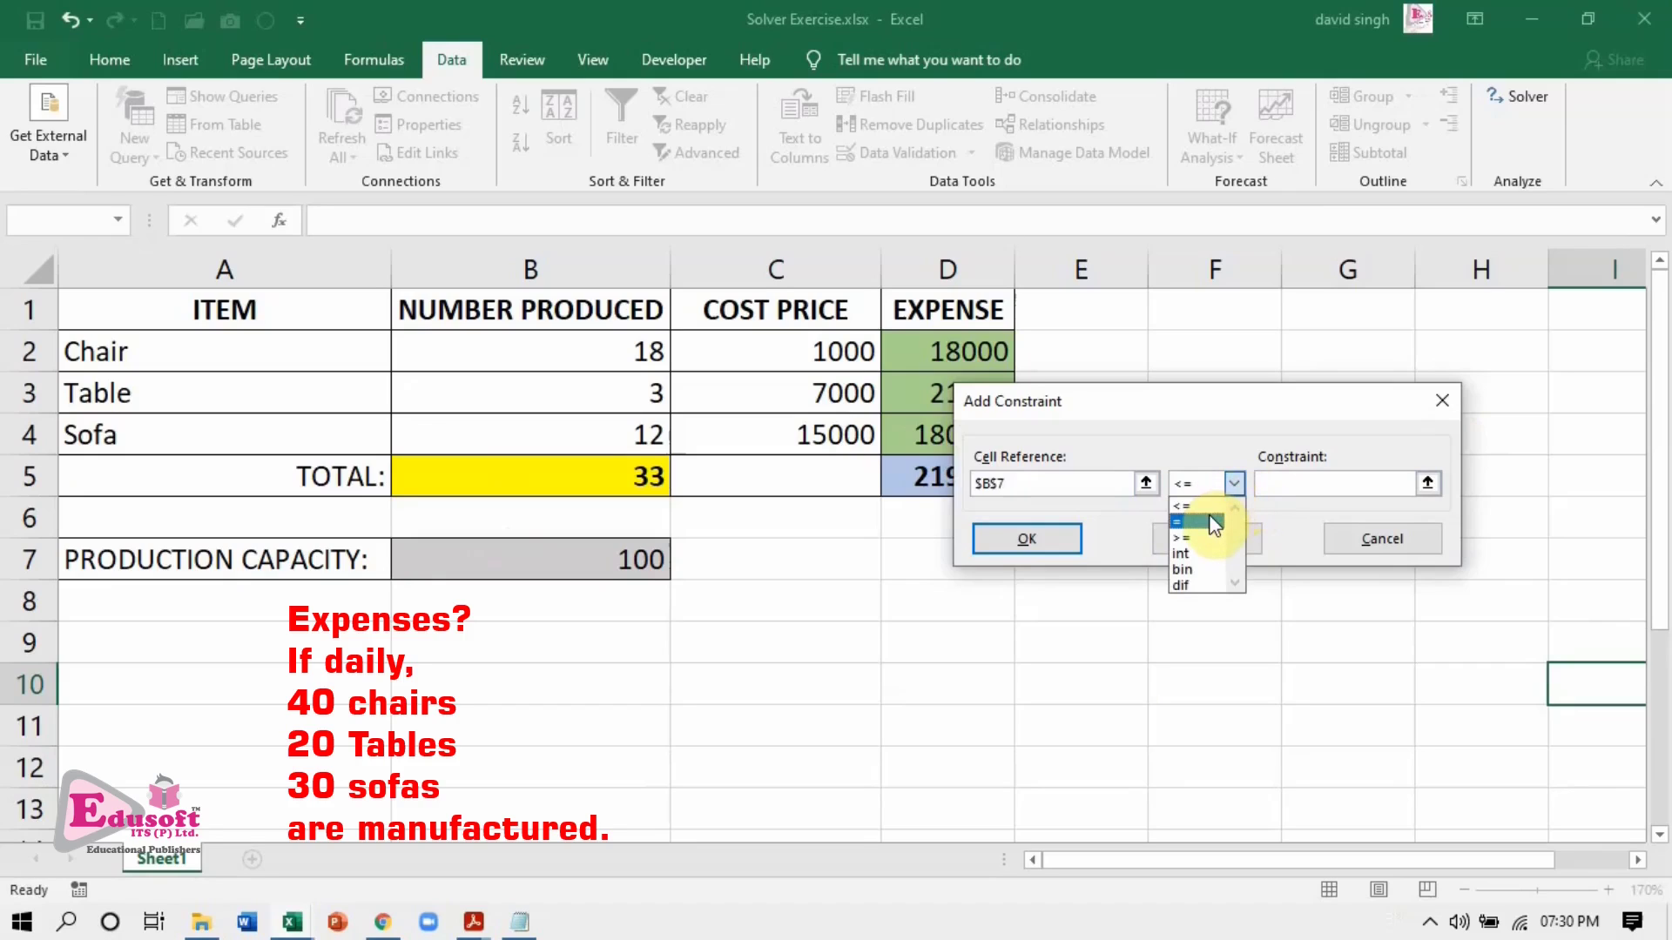
{"action": "left_click", "coordinate": [1213, 522]}
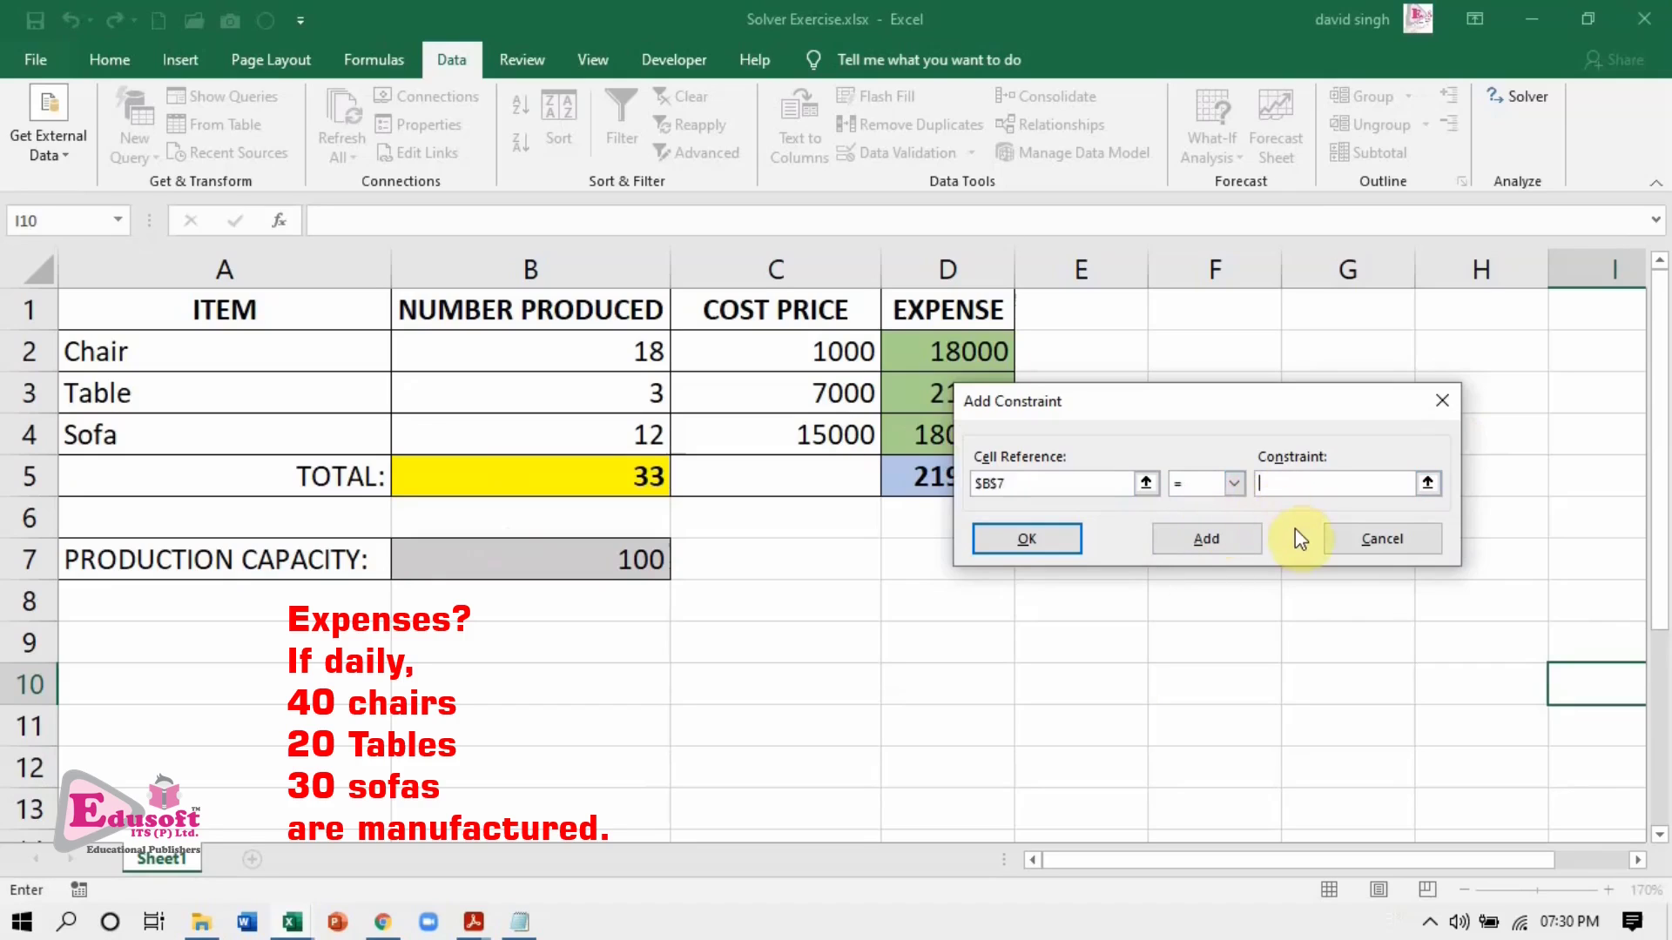
{"action": "type", "text": "100"}
{"action": "left_click", "coordinate": [1194, 539]}
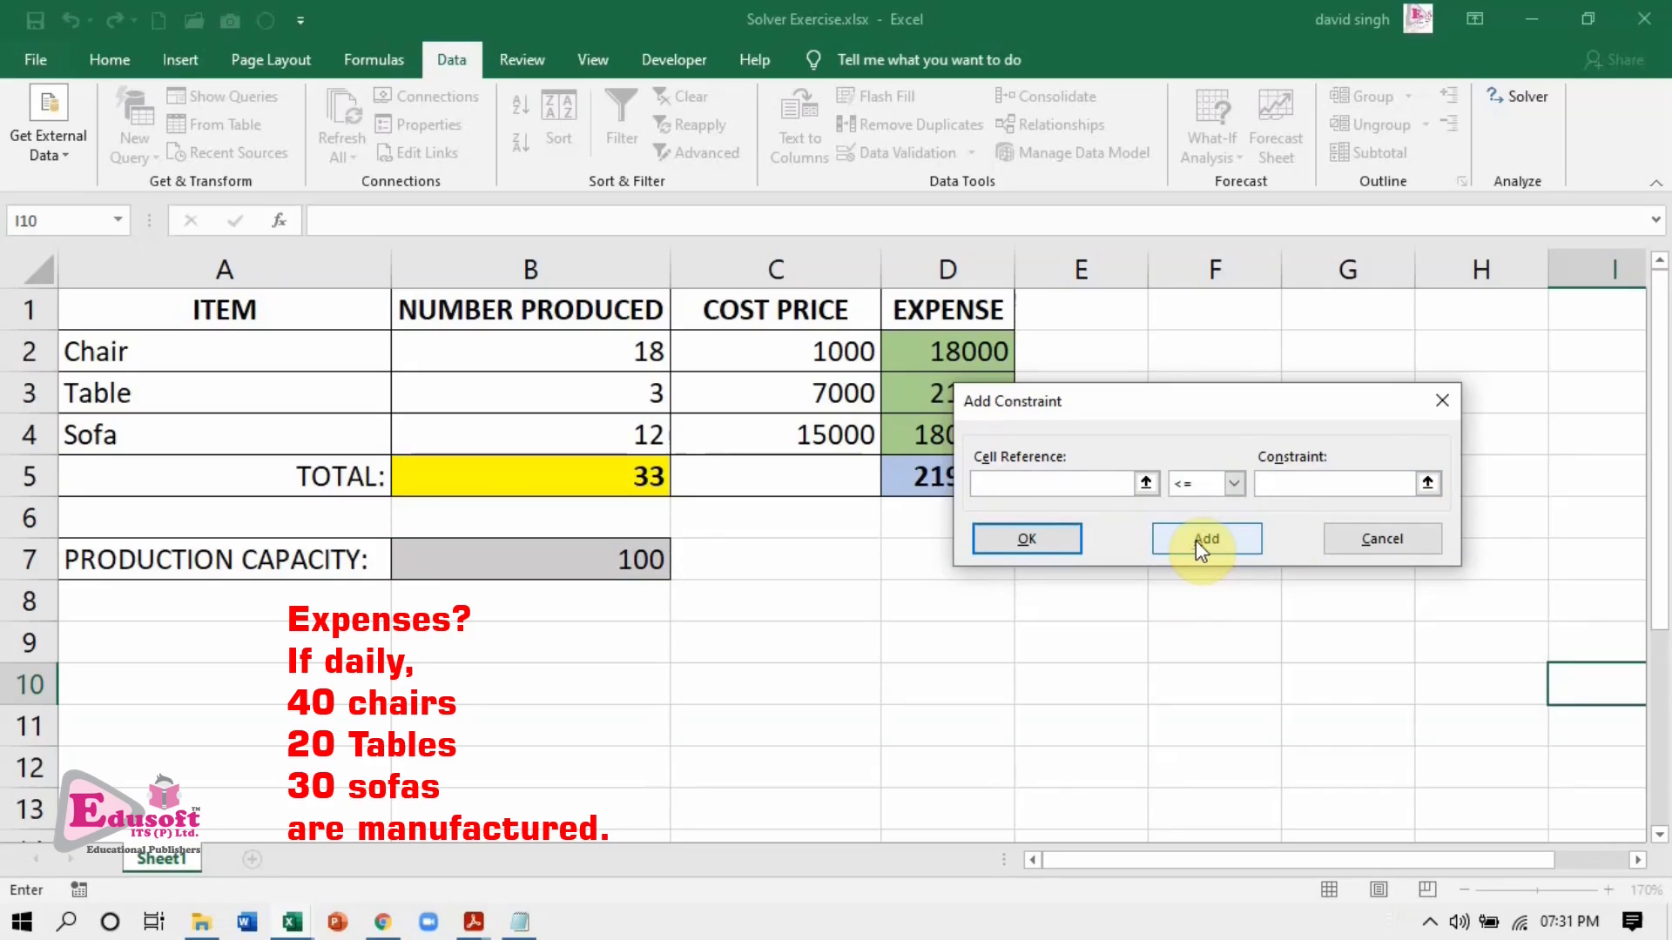
Finish the constraints and run Solver to minimise expense under all four constraints.
{"action": "left_click", "coordinate": [1441, 402]}
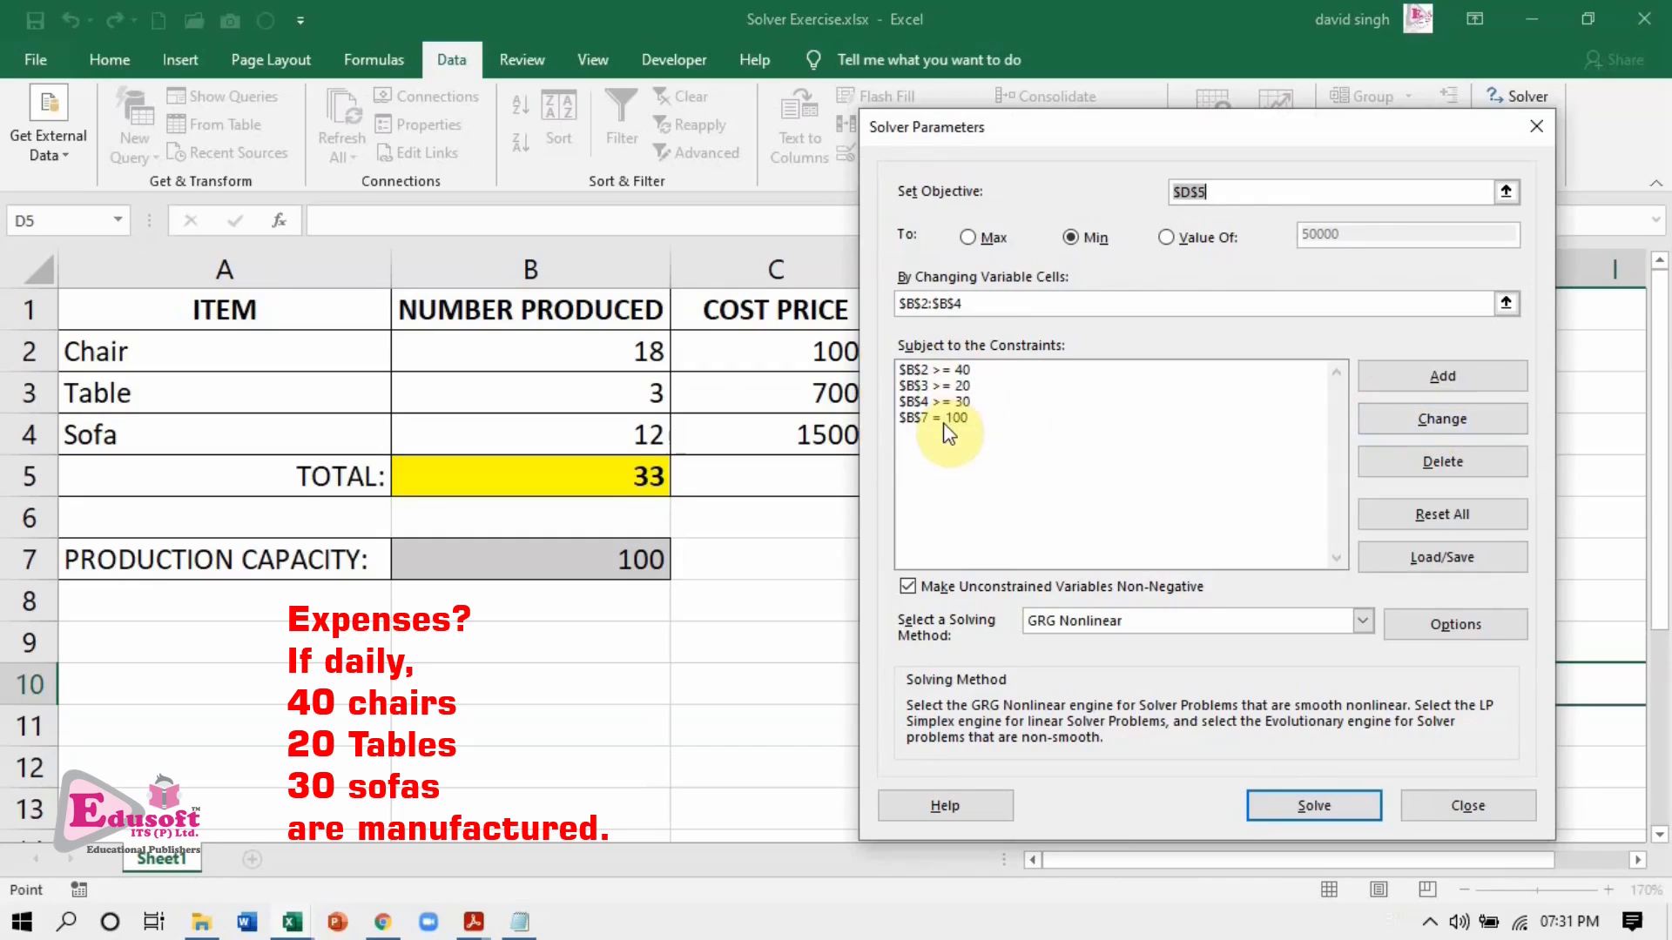
{"action": "left_click", "coordinate": [1168, 478]}
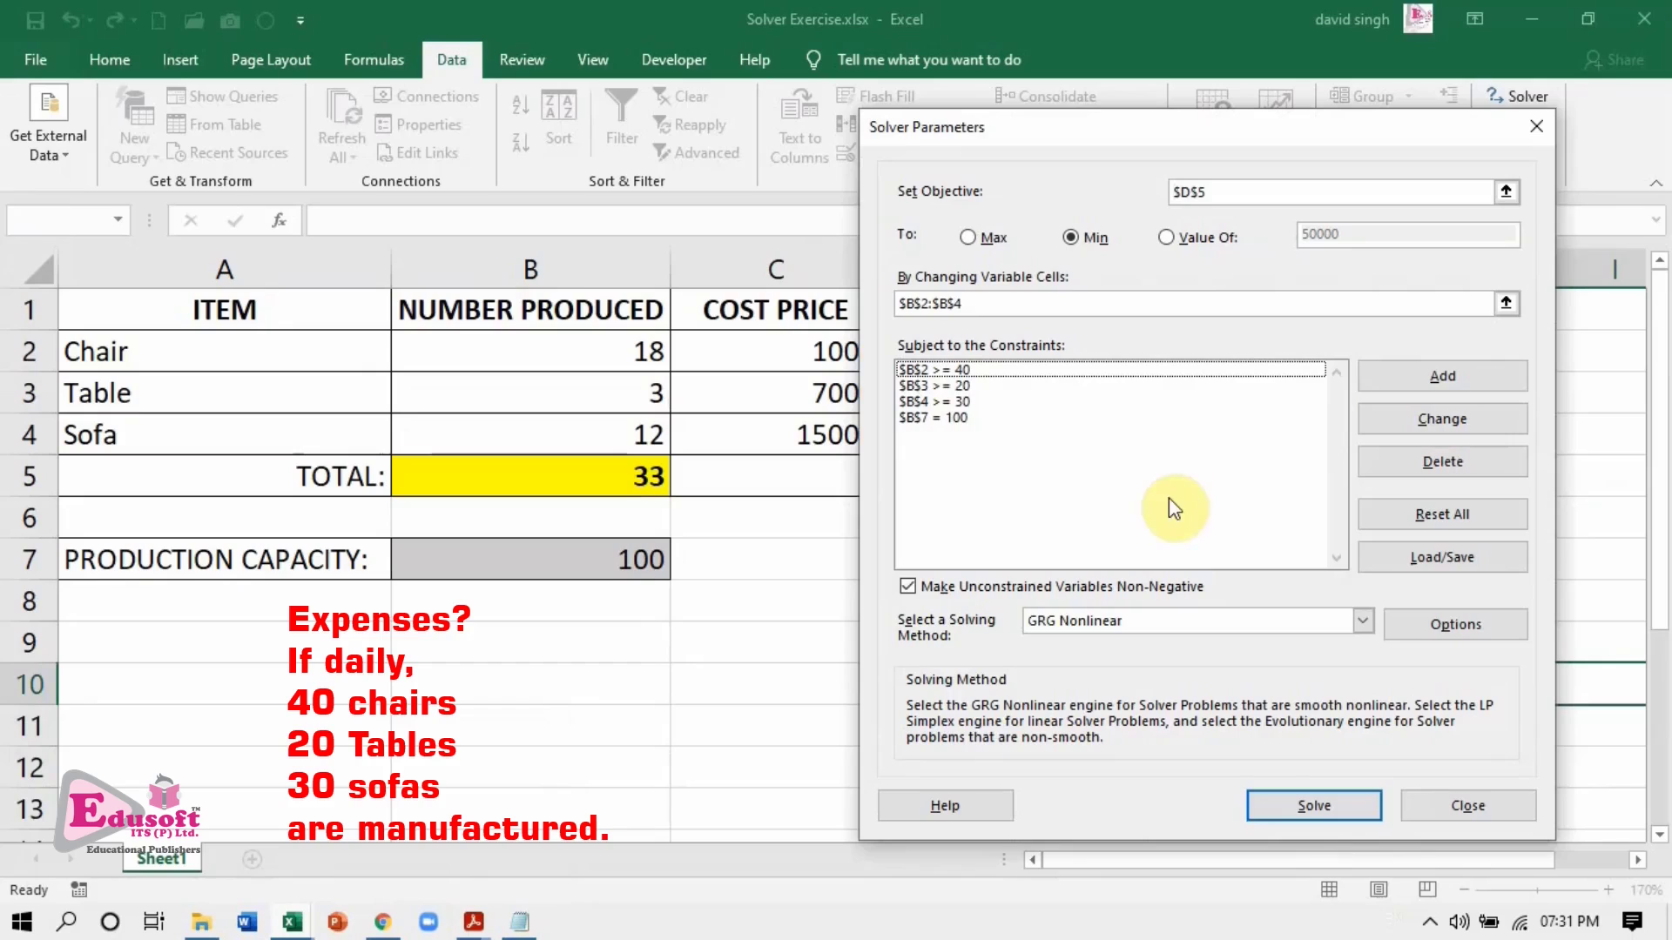
{"action": "left_click", "coordinate": [1313, 808]}
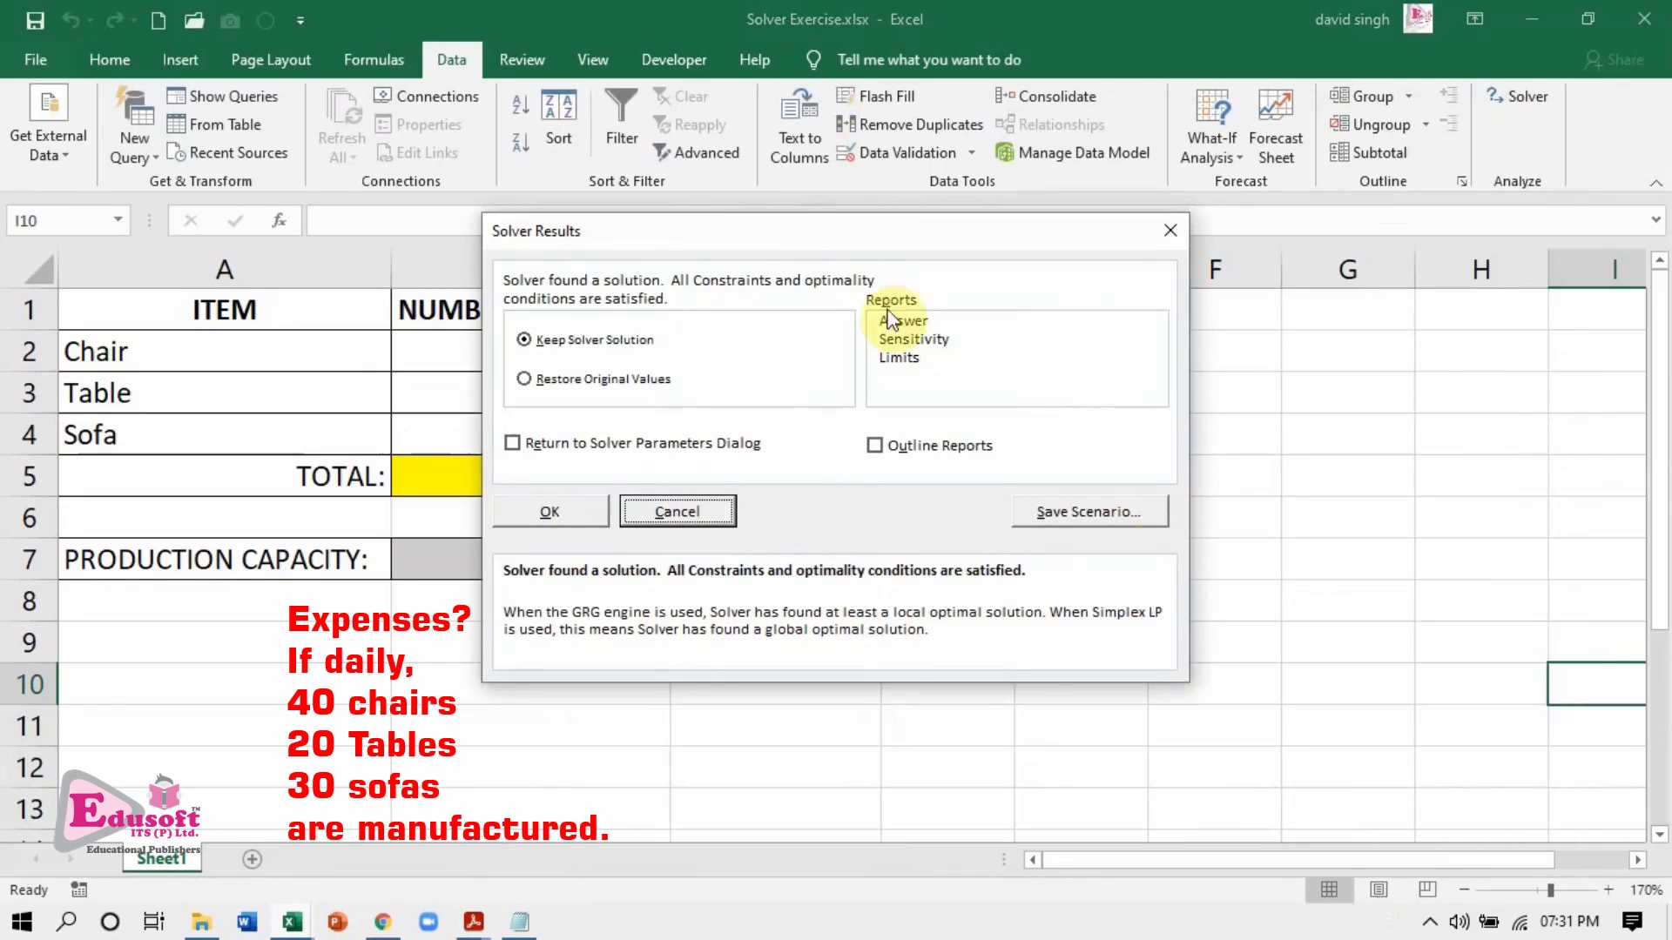
Keep the Solver solution: 40 chairs, 20 tables, 30 sofas, 630000 expense.
{"action": "left_click_drag", "start_coordinate": [773, 227], "coordinate": [1319, 191]}
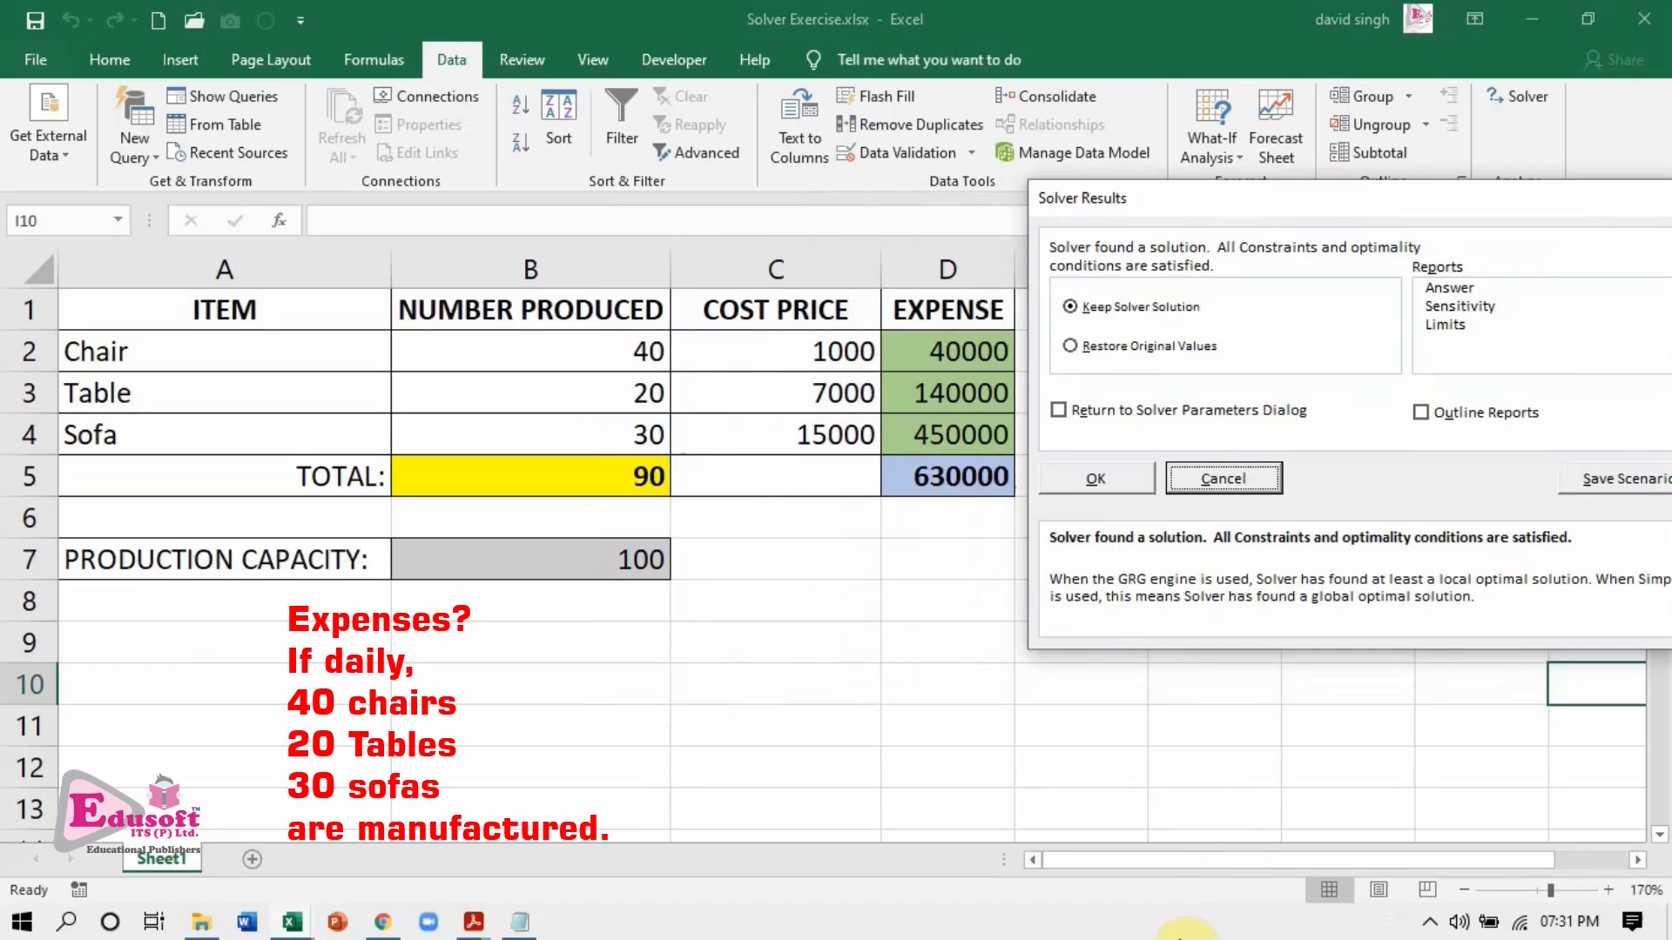
{"action": "left_click", "coordinate": [1072, 347]}
{"action": "left_click", "coordinate": [1071, 309]}
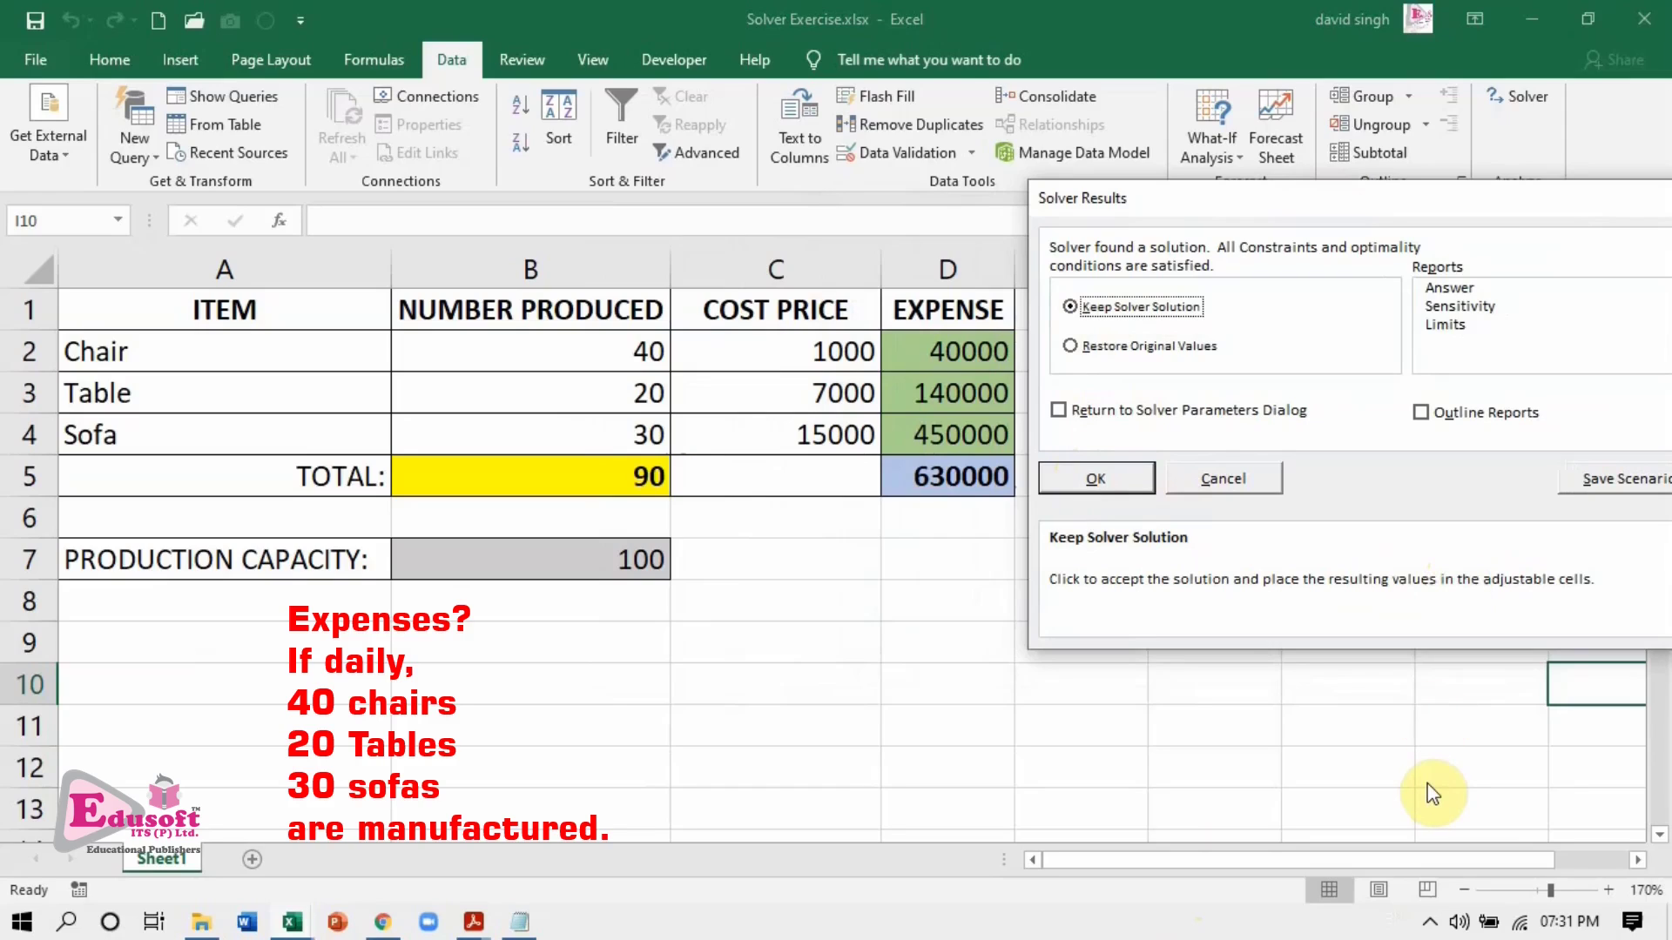
{"action": "left_click", "coordinate": [1071, 346]}
{"action": "left_click", "coordinate": [1071, 307]}
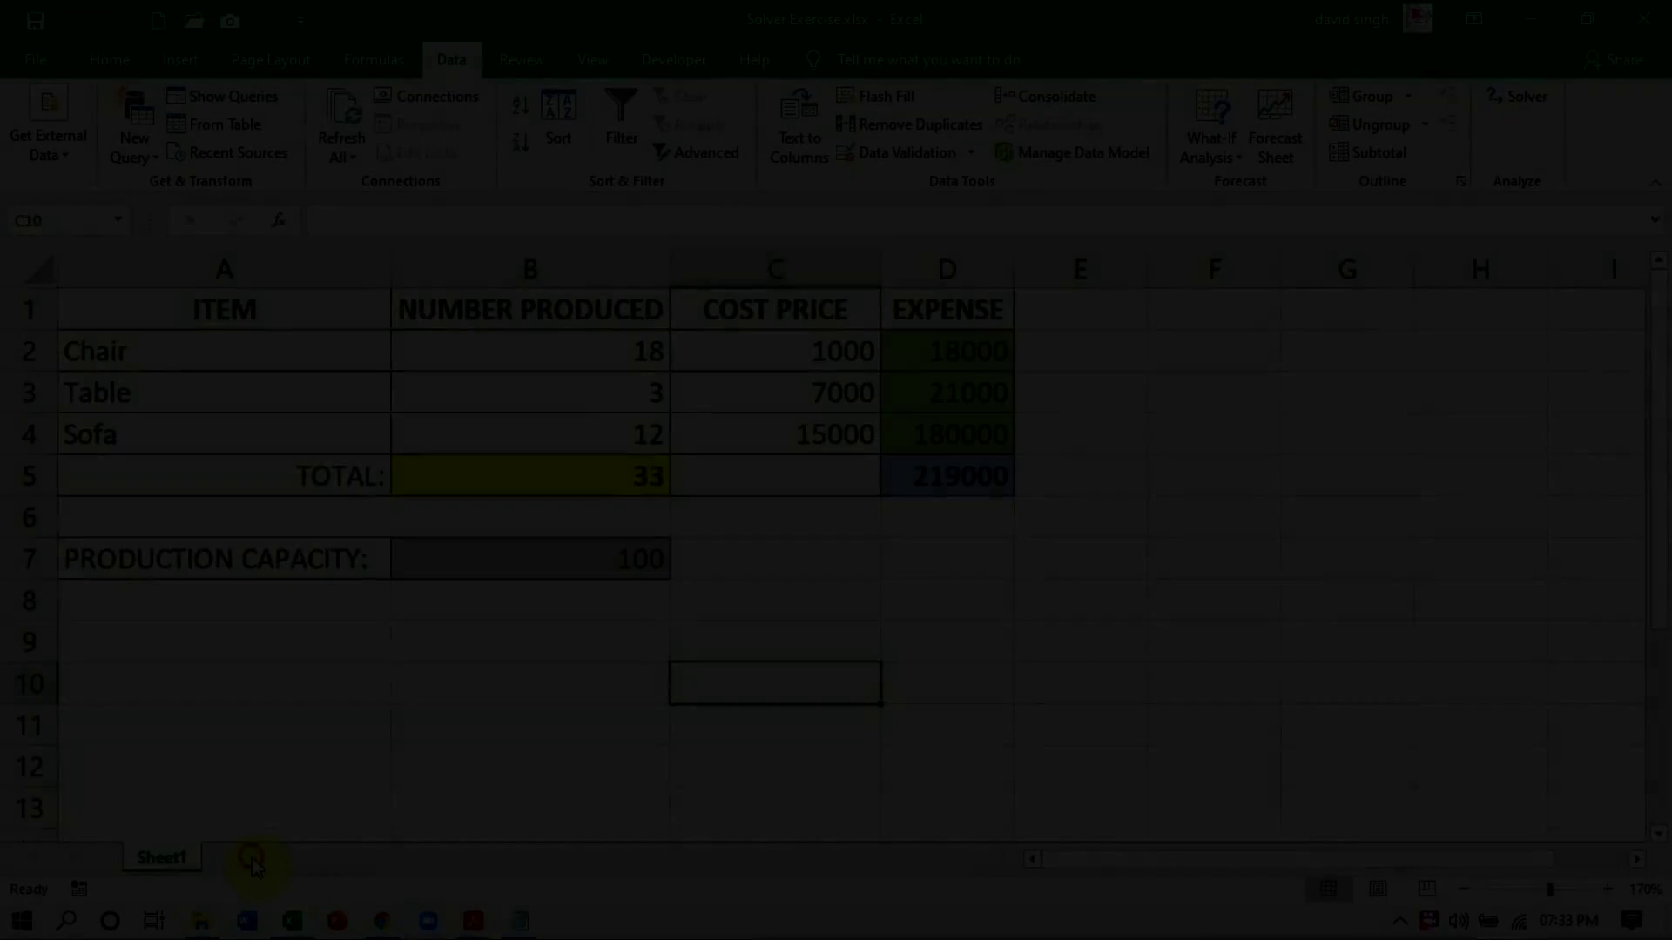
Switch to the empty Sheet2 and open Excel Options from the File menu.
{"action": "left_click", "coordinate": [250, 858]}
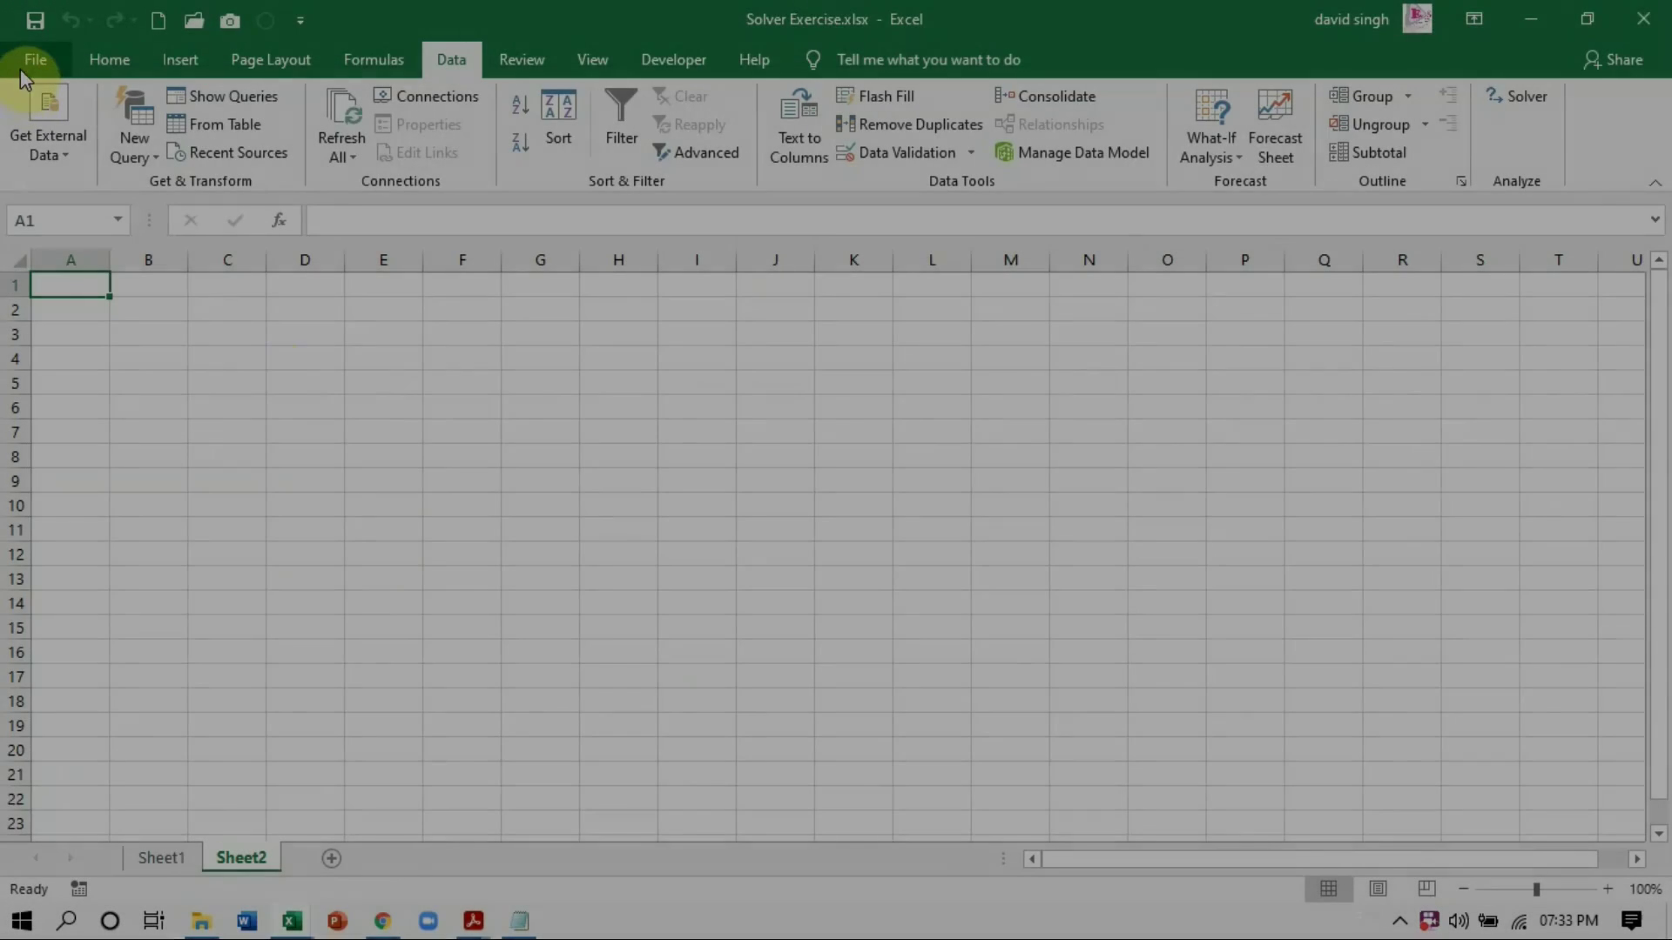
{"action": "left_click", "coordinate": [25, 71]}
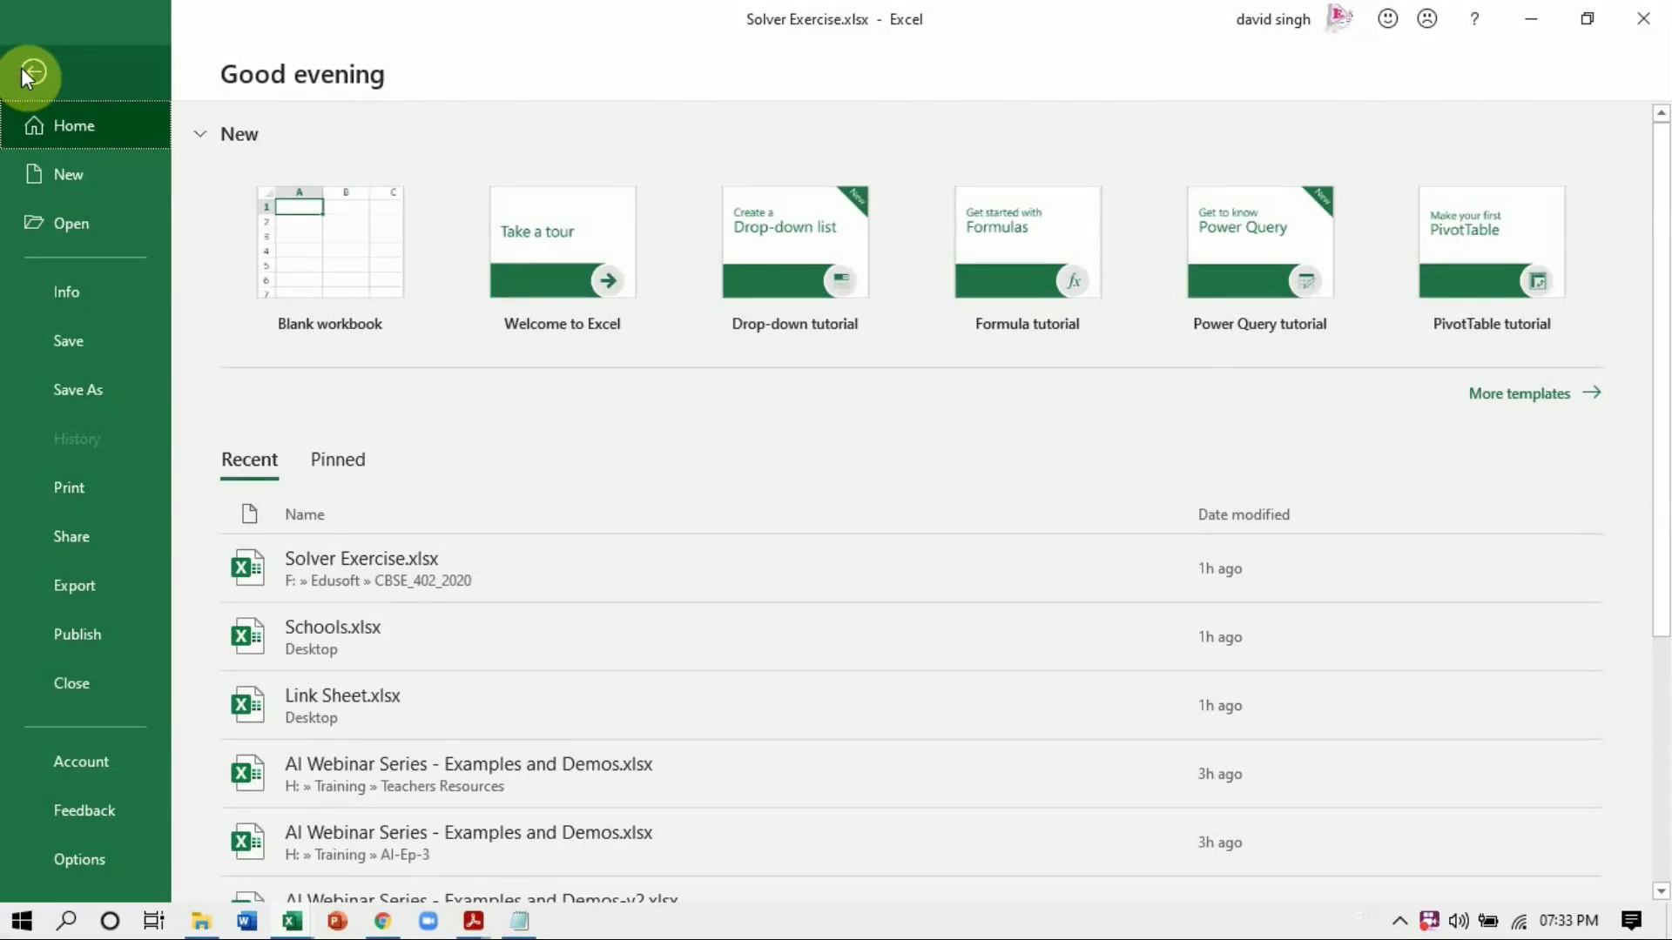
{"action": "left_click", "coordinate": [108, 858]}
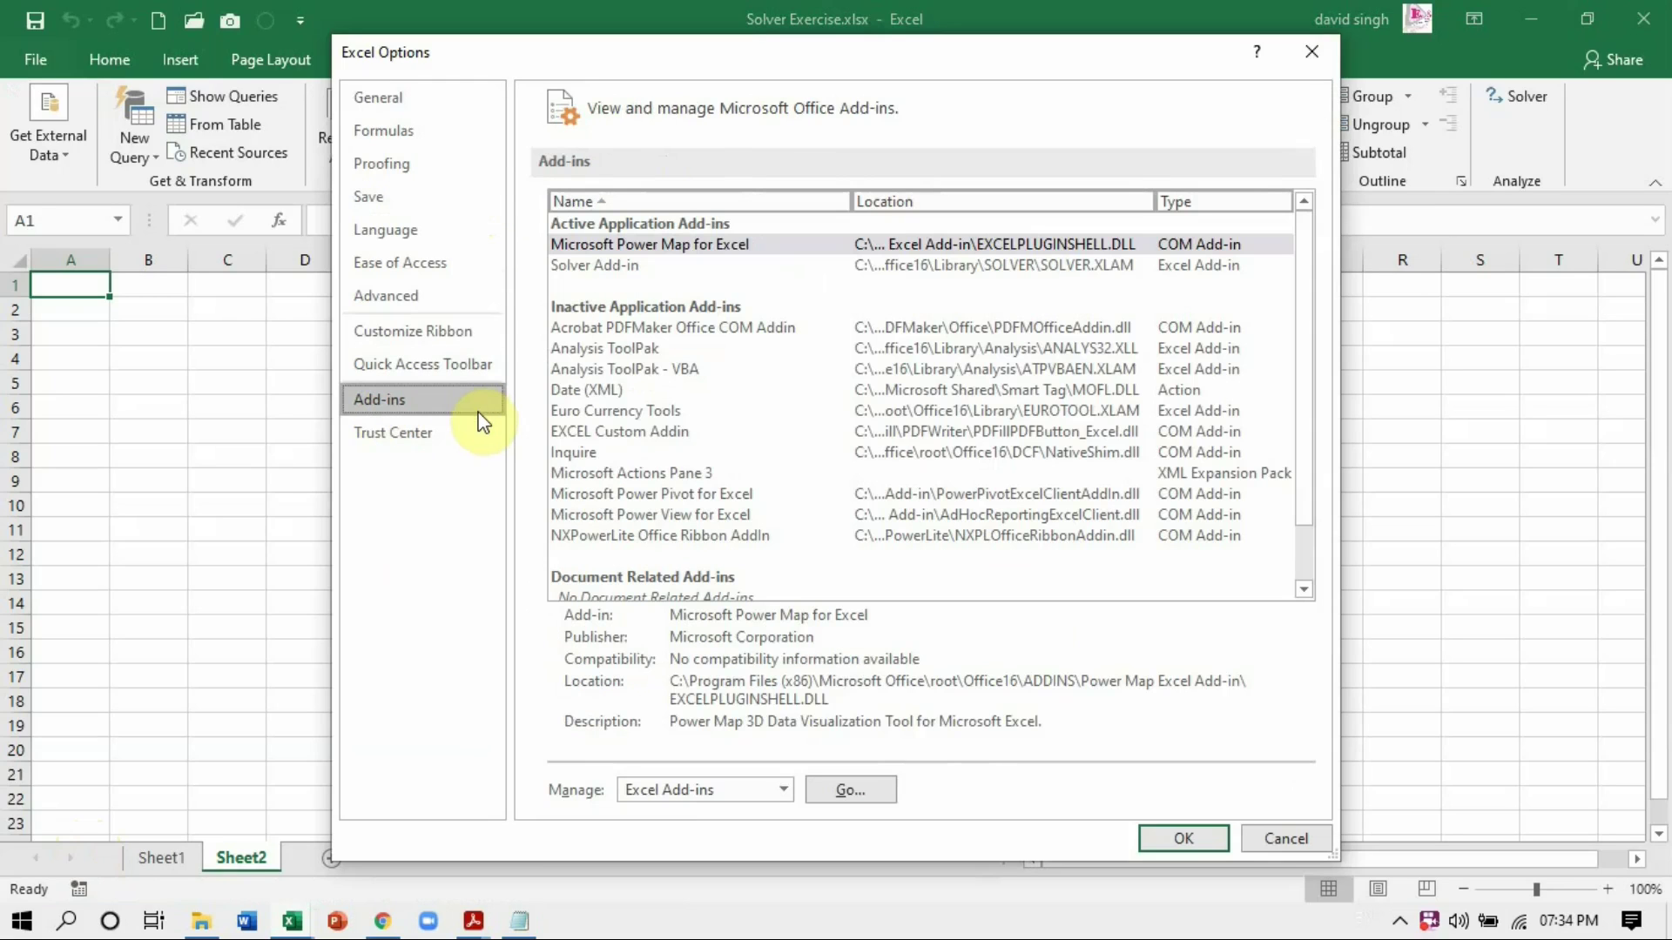
Confirm Solver Add-in is ticked in Excel Add-ins, leaving Analysis ToolPak off, and apply.
{"action": "left_click", "coordinate": [561, 269]}
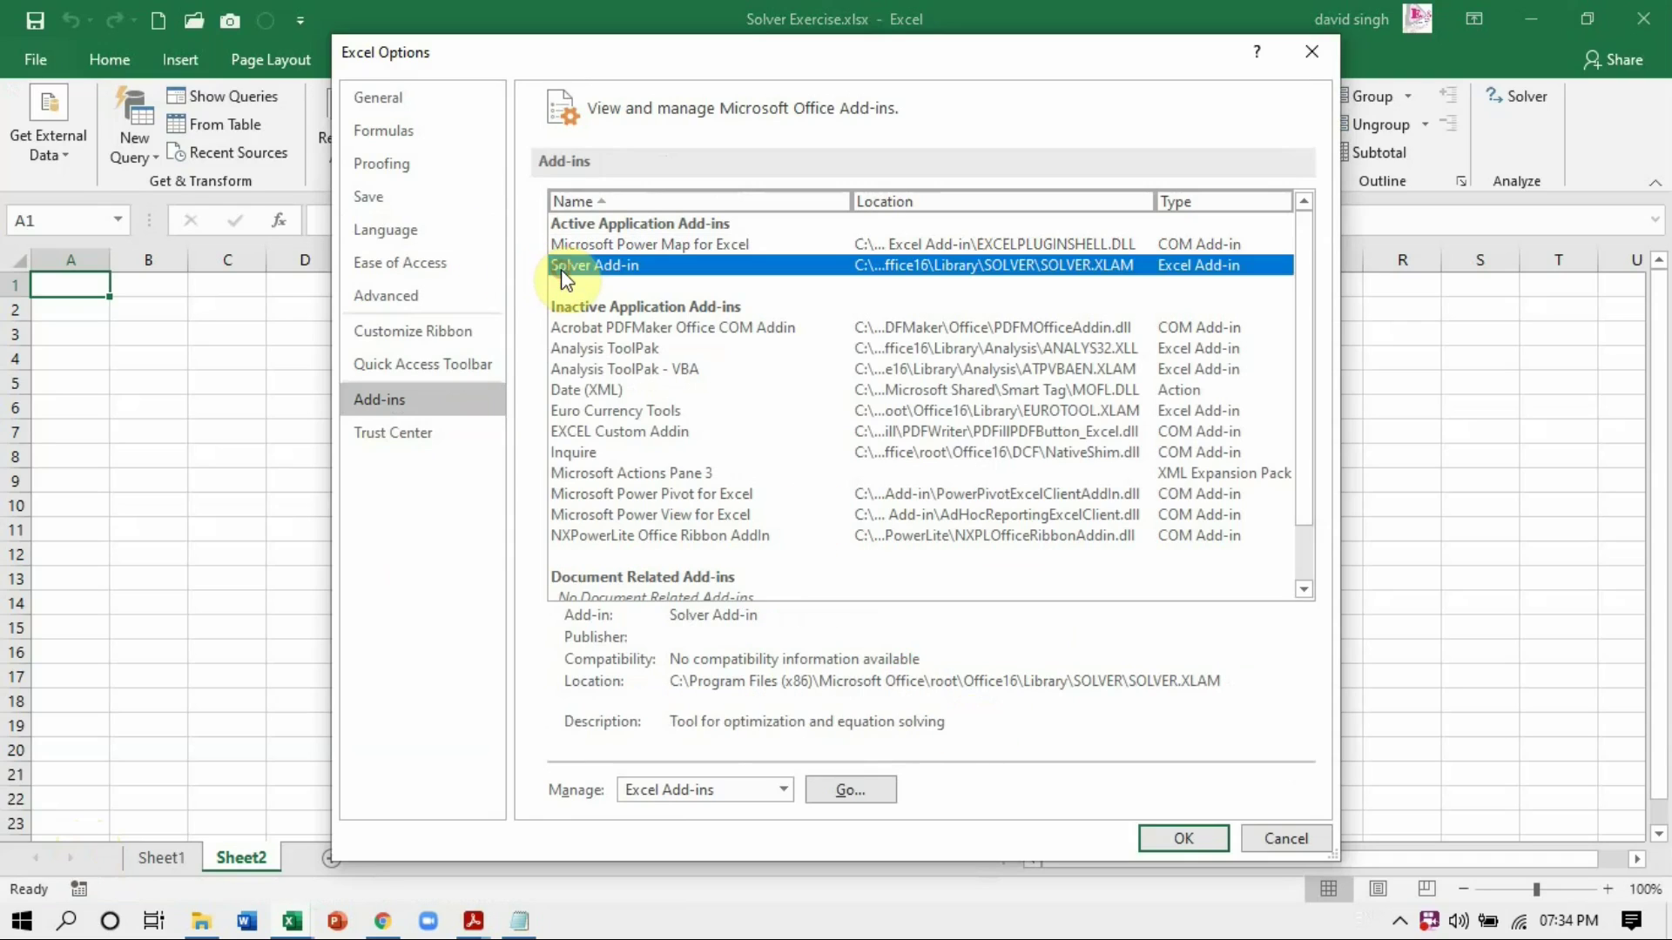
{"action": "left_click", "coordinate": [880, 791]}
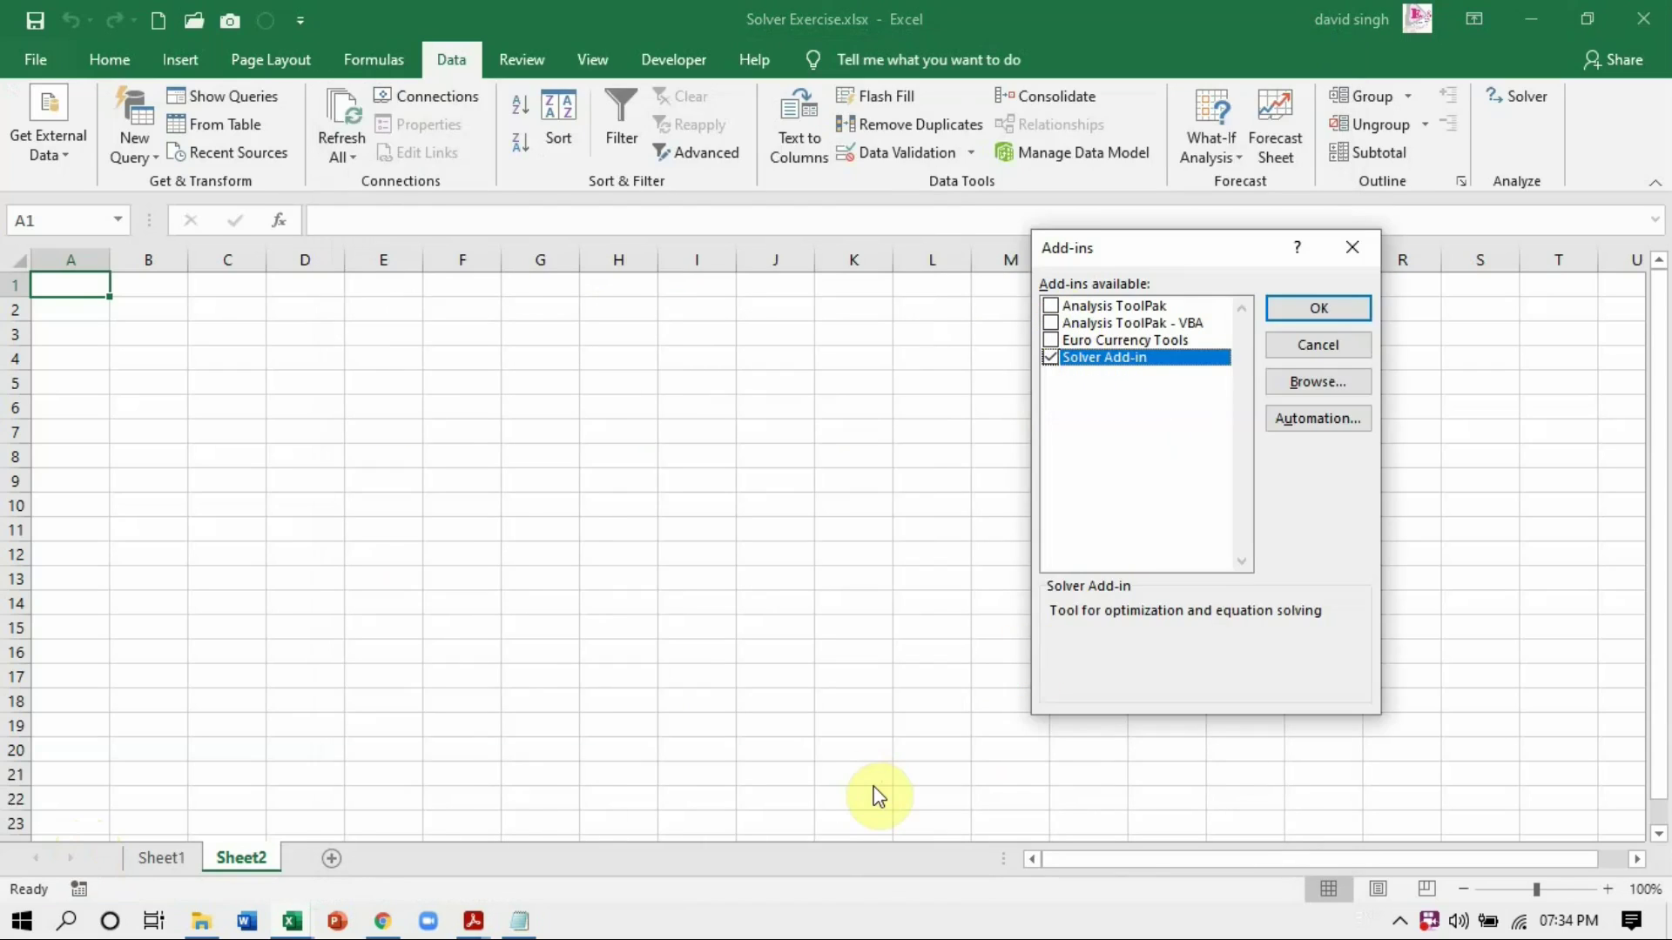
{"action": "left_click", "coordinate": [1050, 306]}
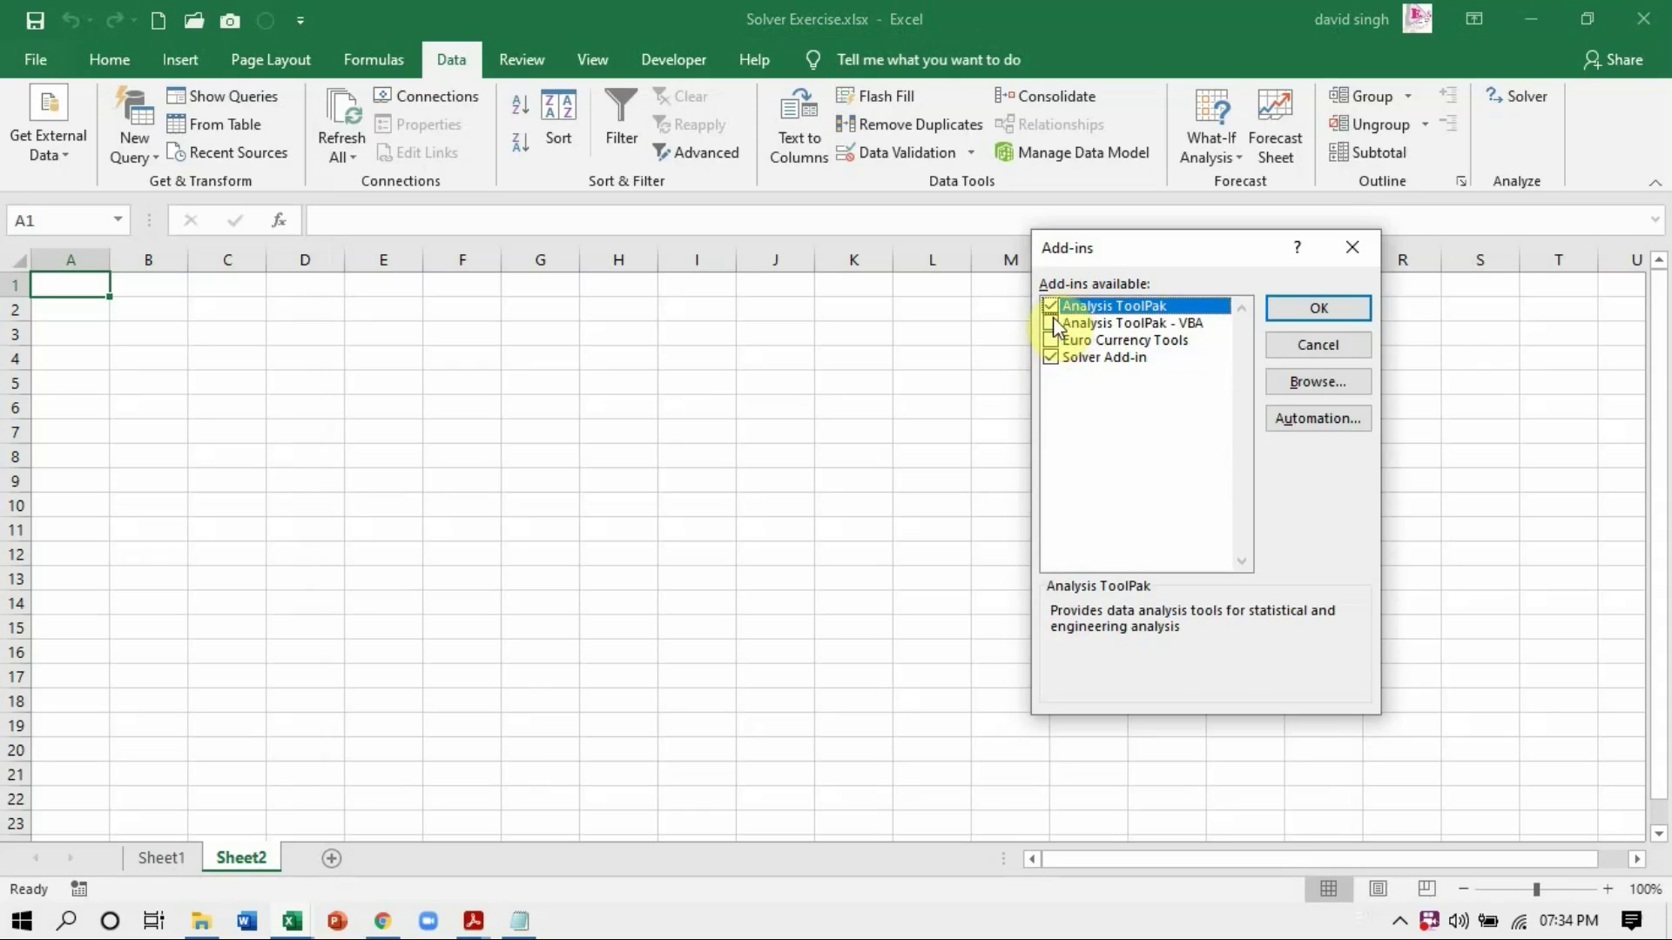
{"action": "left_click", "coordinate": [1051, 307]}
{"action": "left_click", "coordinate": [1053, 360]}
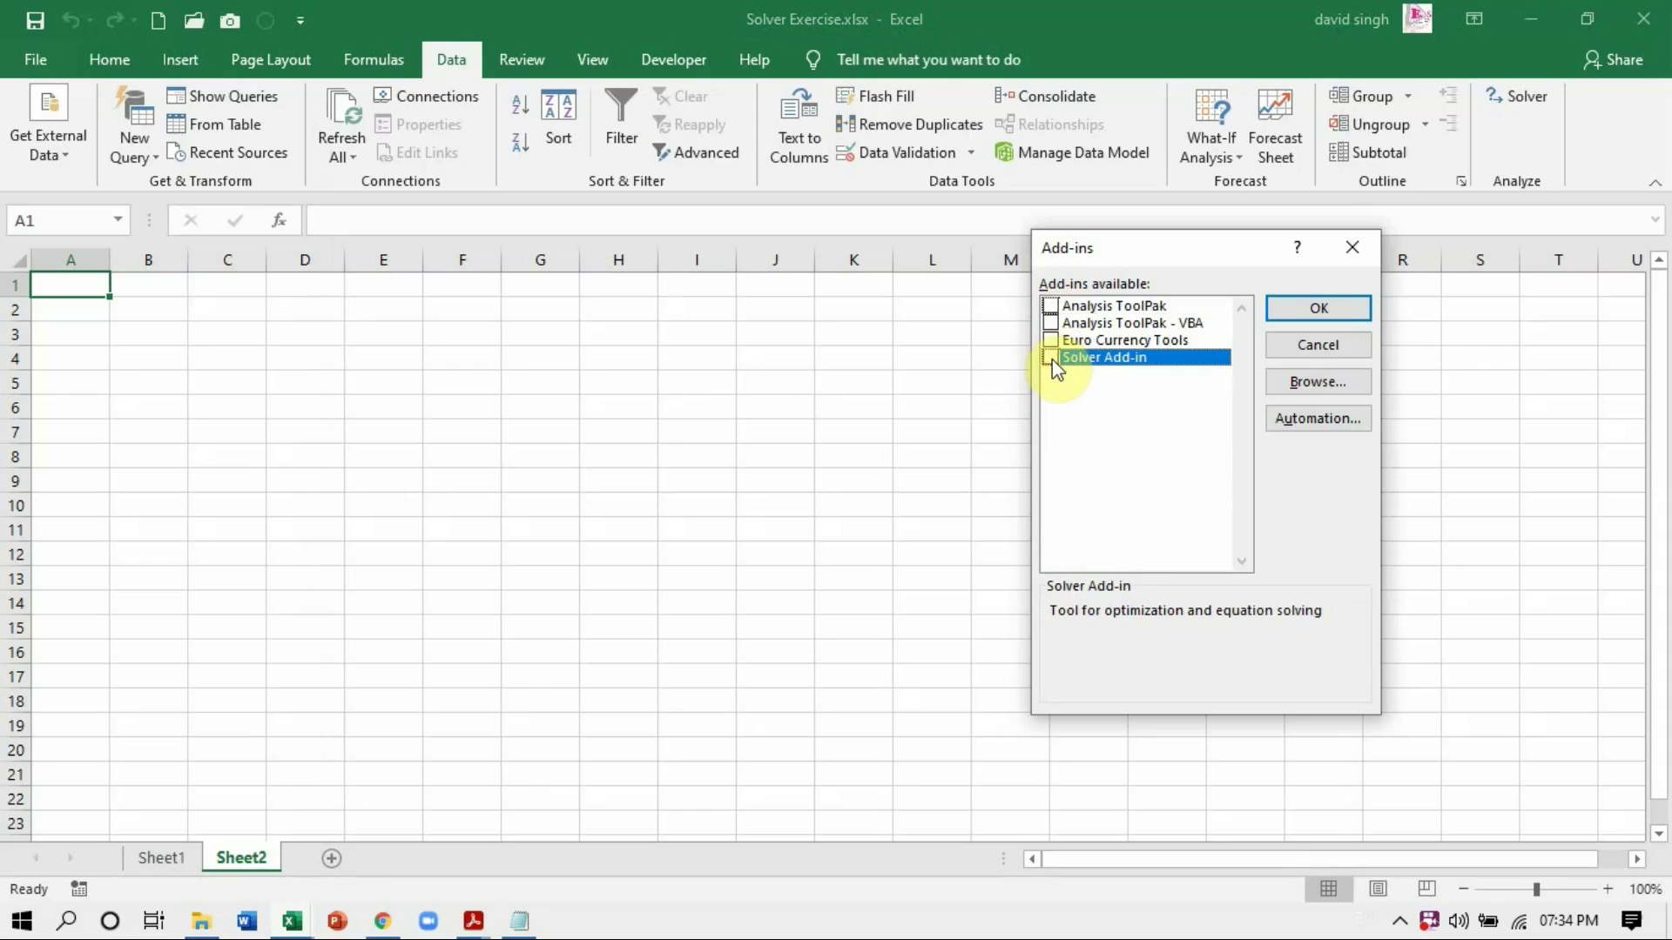
{"action": "left_click", "coordinate": [1317, 309]}
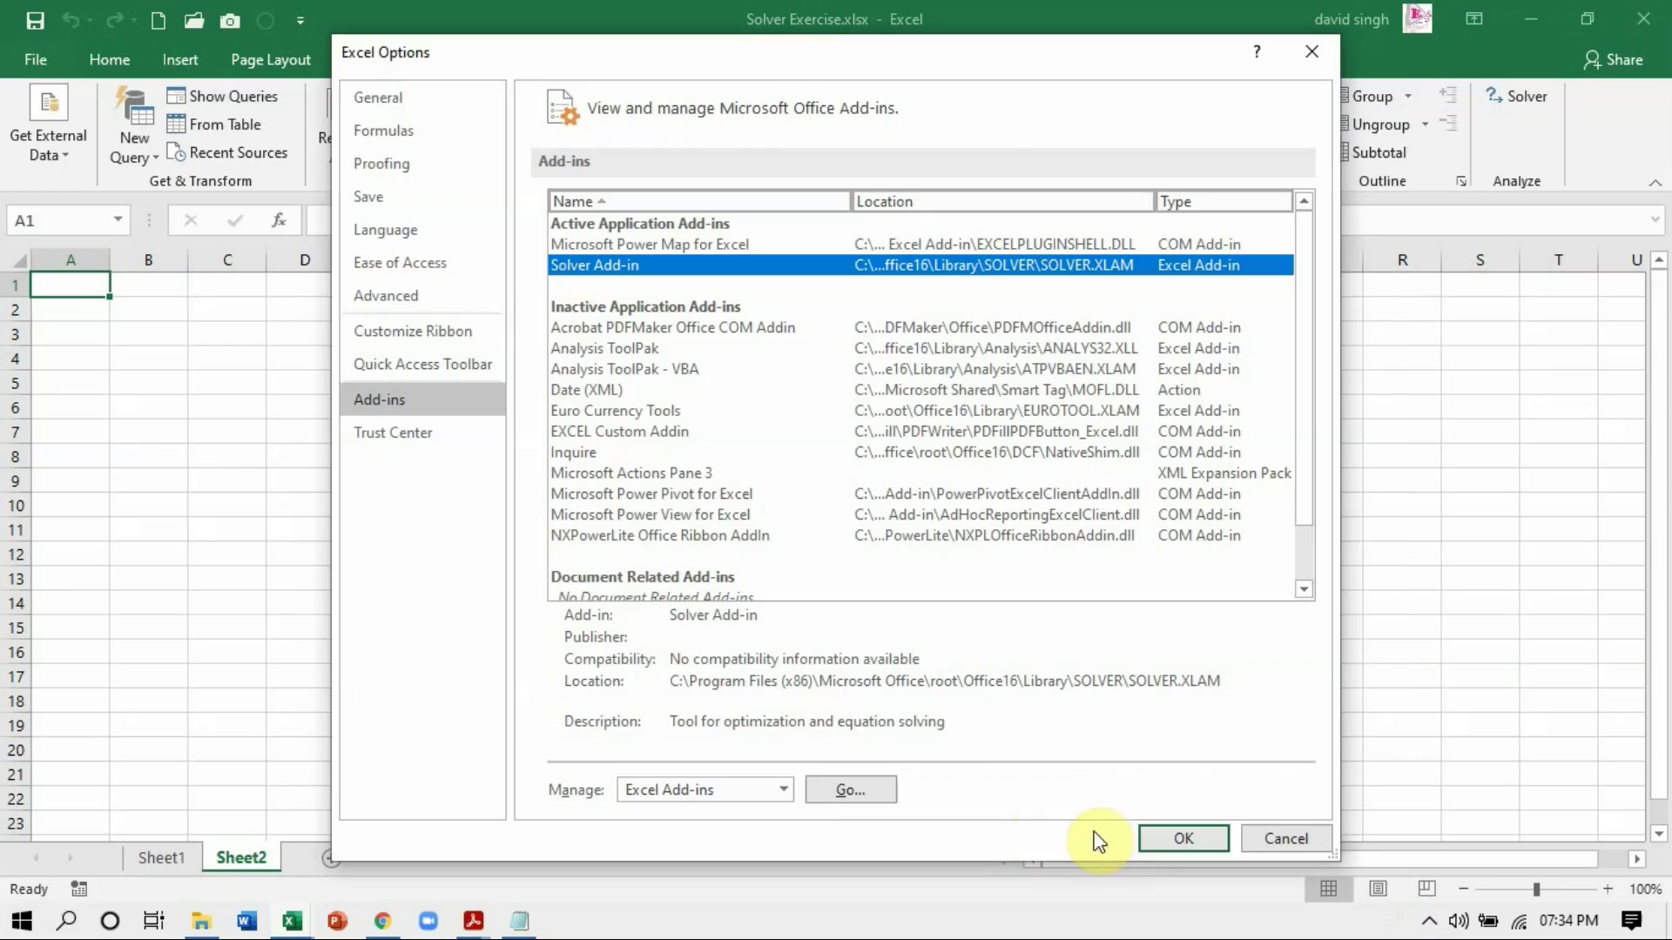
{"action": "left_click", "coordinate": [1162, 837]}
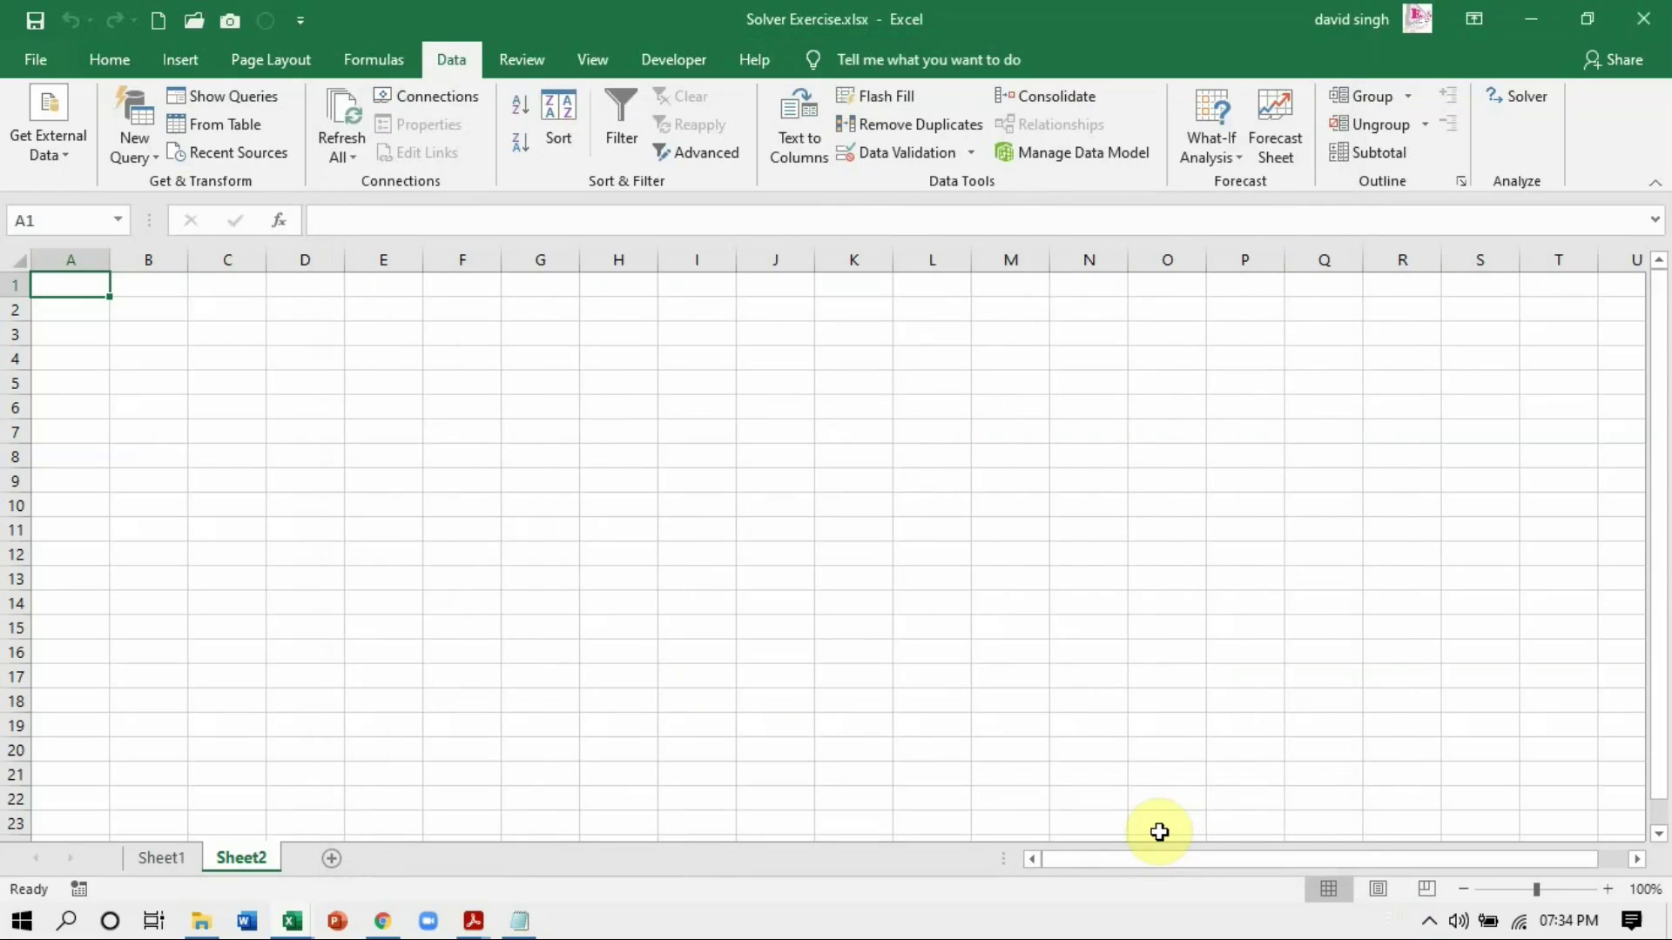